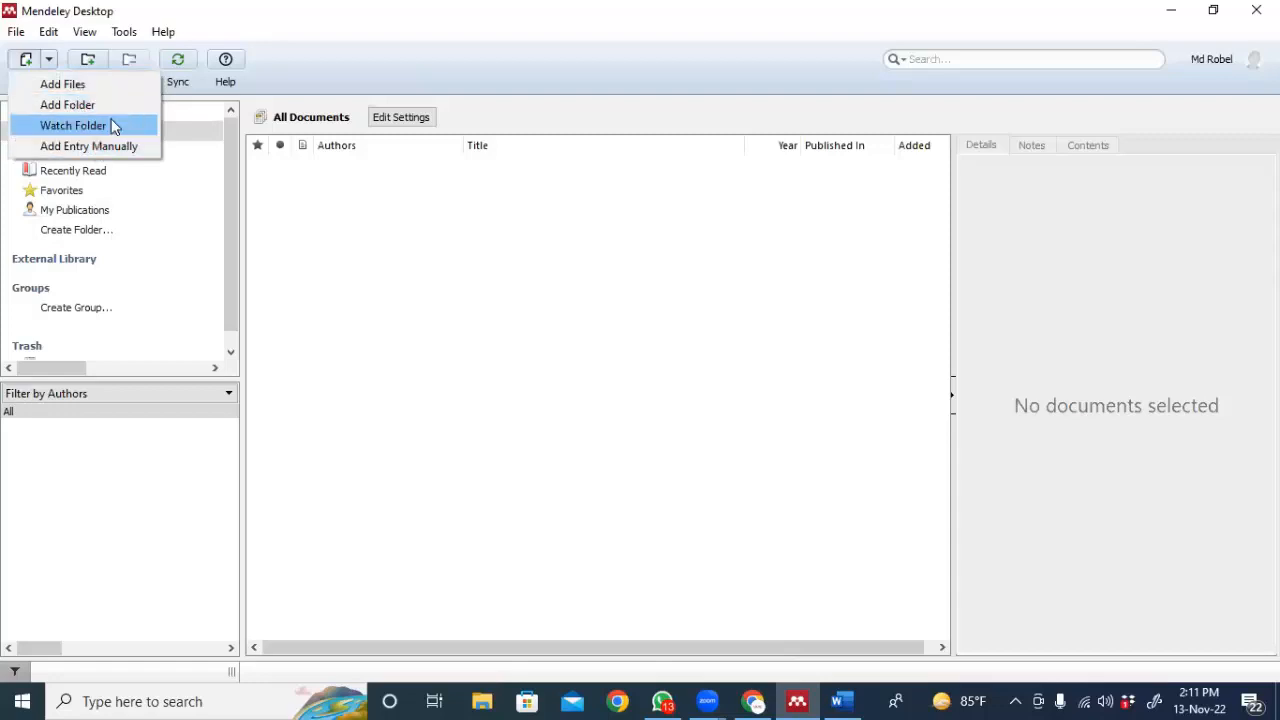
Add the PDFs Mammalian RNA Decay Pathways, Nonsense-mediated mRNA decay and The Many Pathways of RNA Degradation from the Downloaded papers folder to the library.
left_click(340, 241)
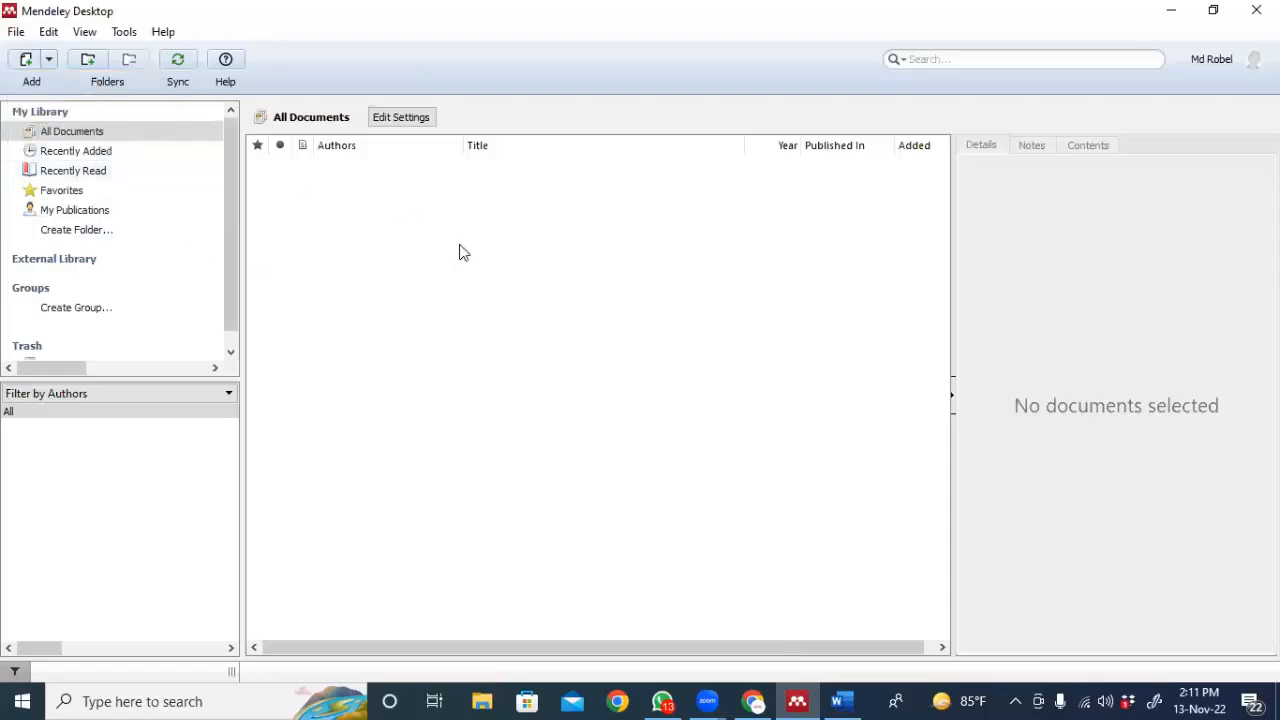
left_click(48, 59)
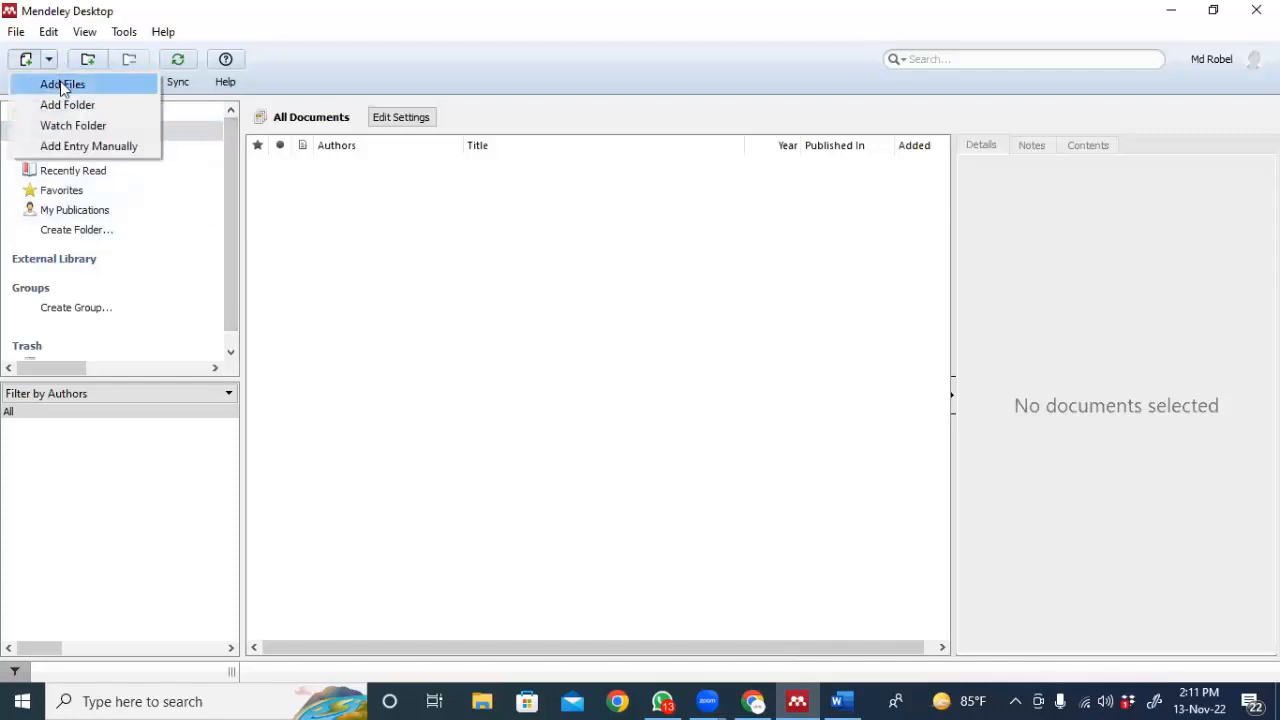
left_click(60, 84)
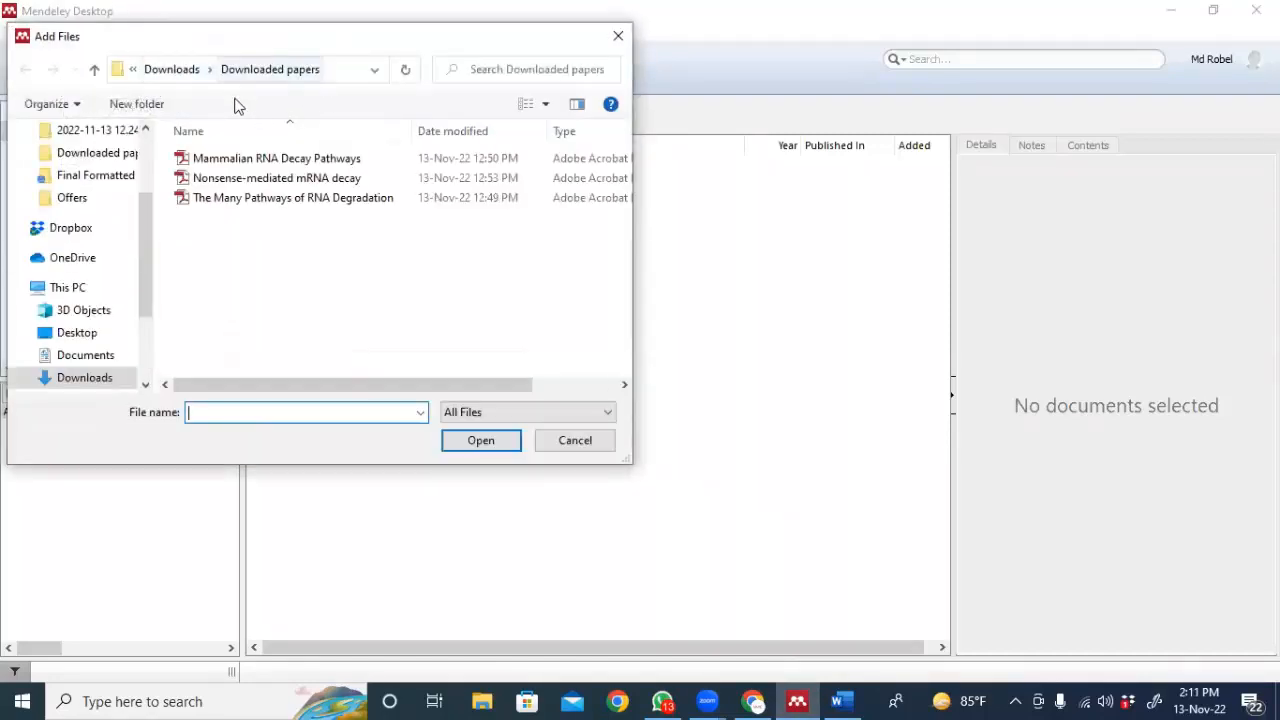
left_click(293, 199)
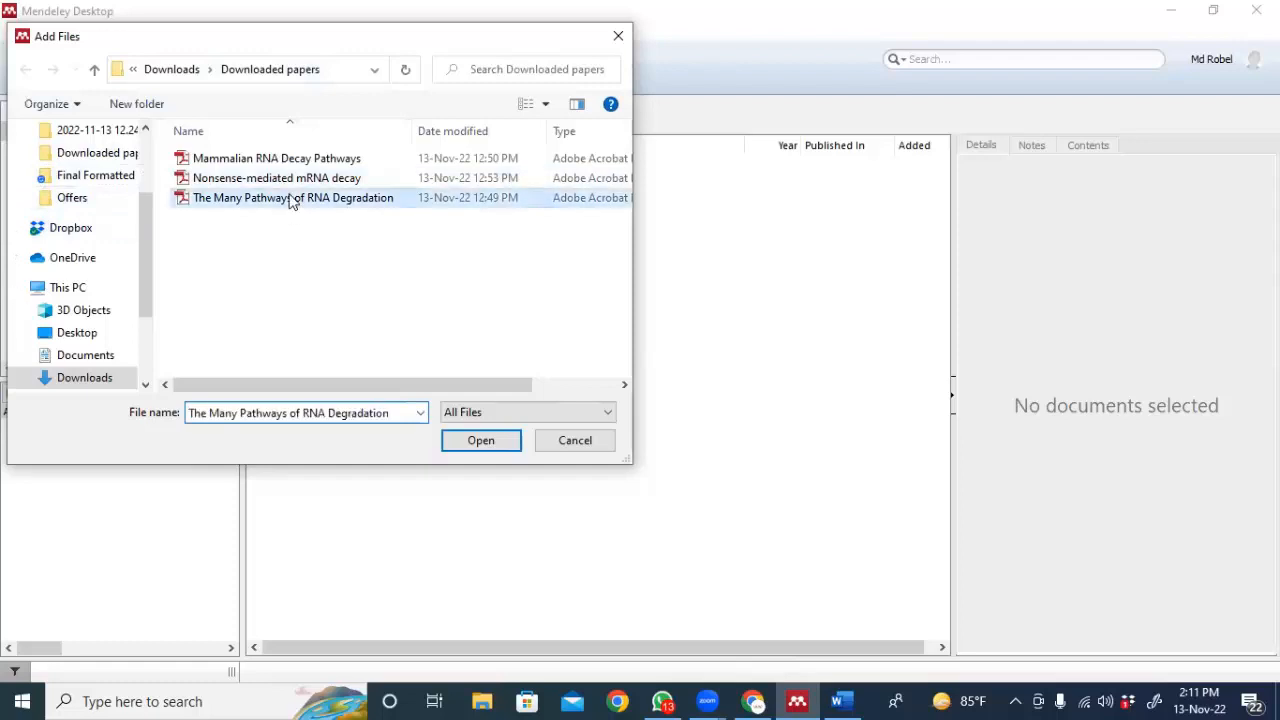
left_click(297, 180, "ctrl")
left_click(298, 160, "ctrl")
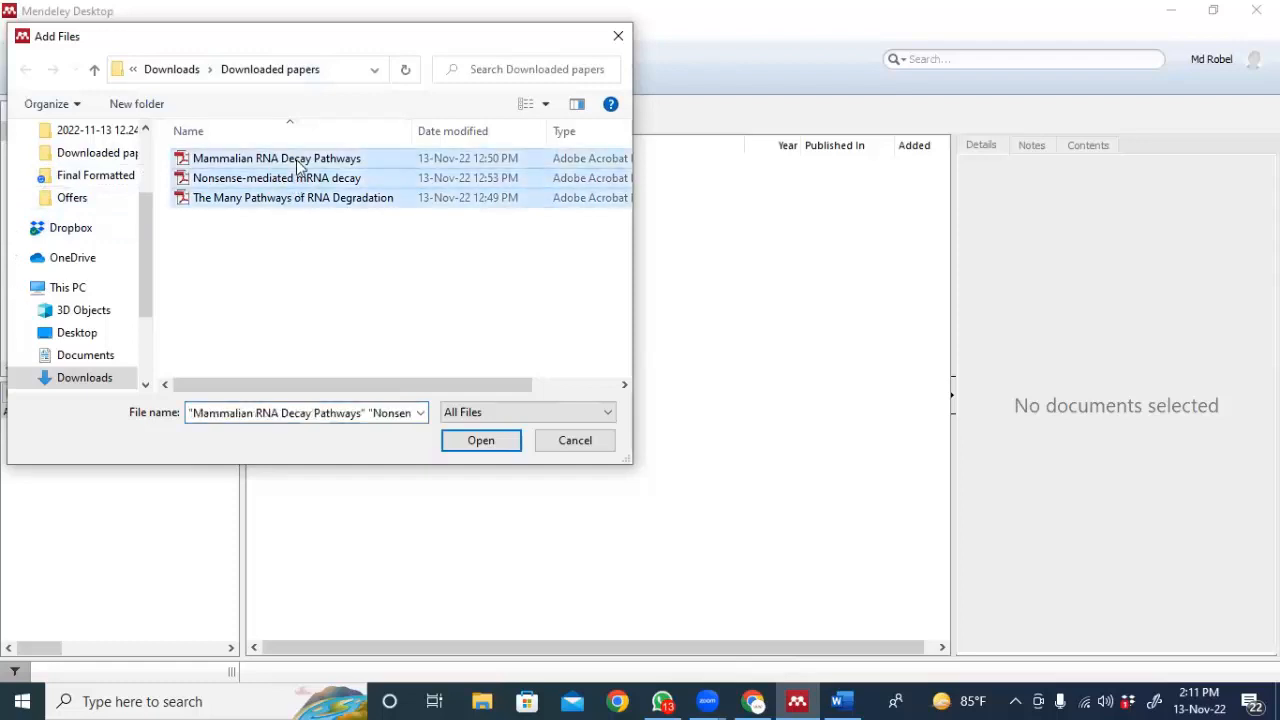
left_click(479, 440)
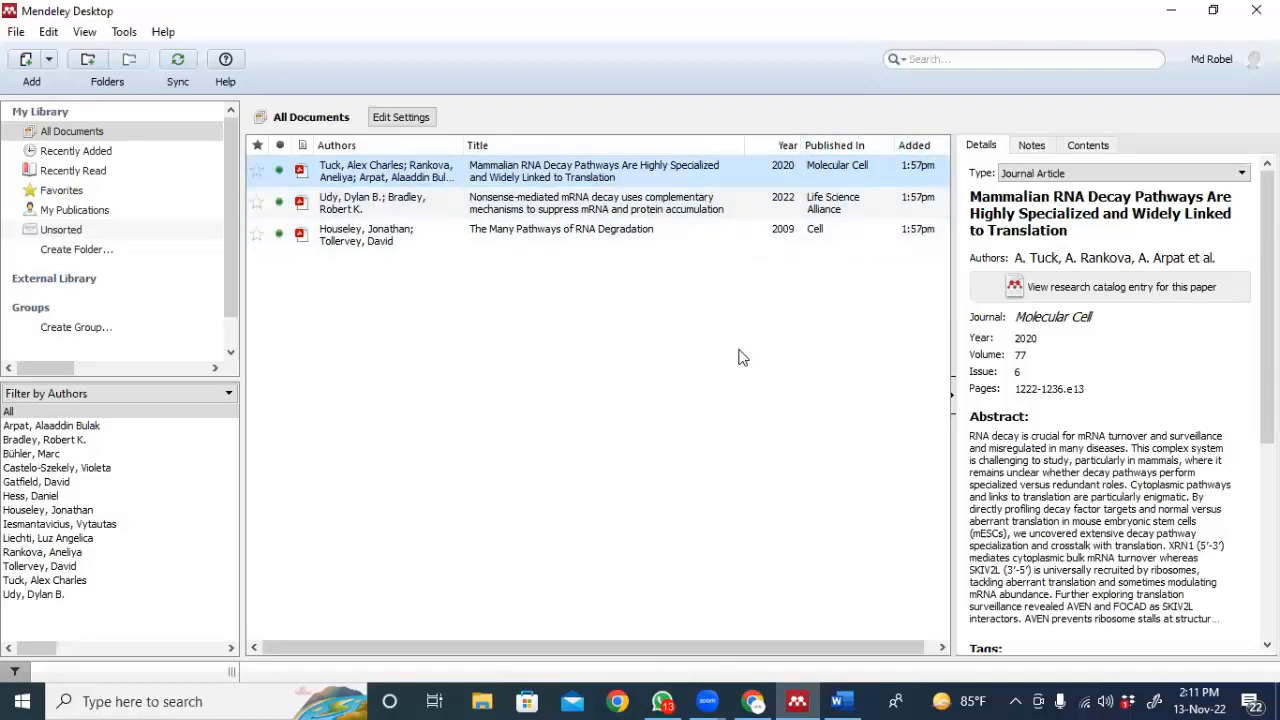
left_click(124, 32)
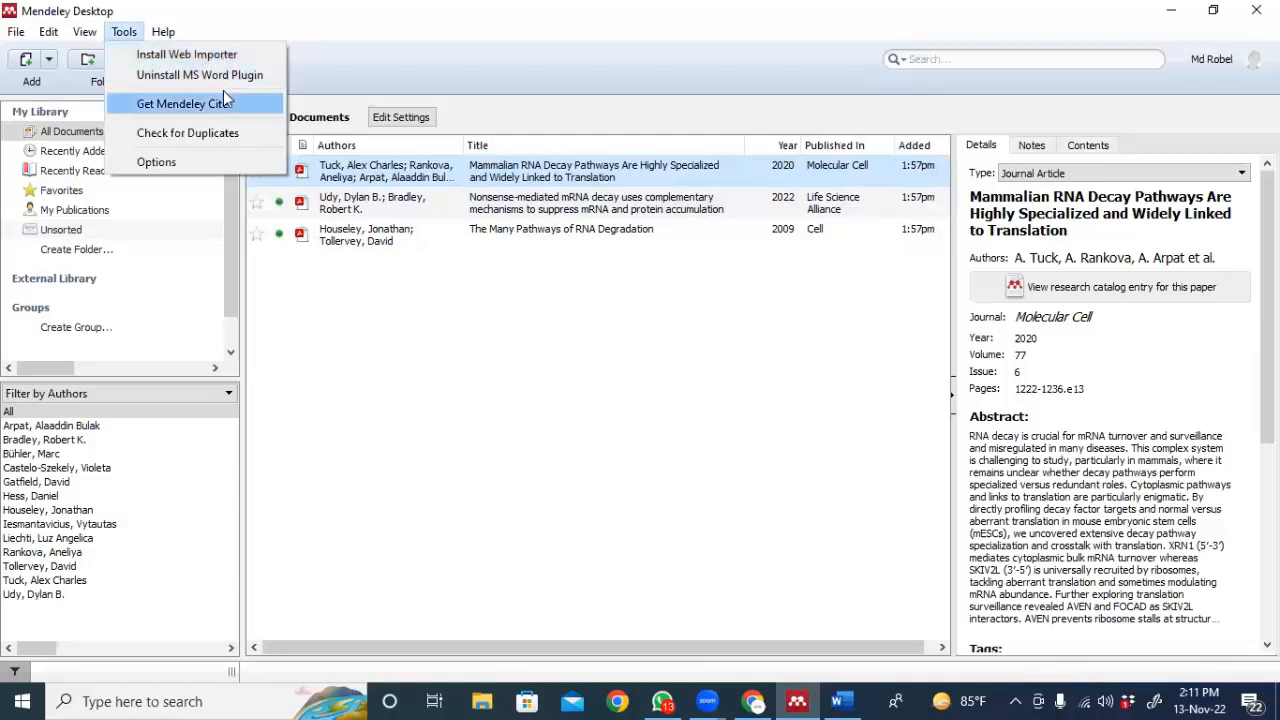
left_click(700, 440)
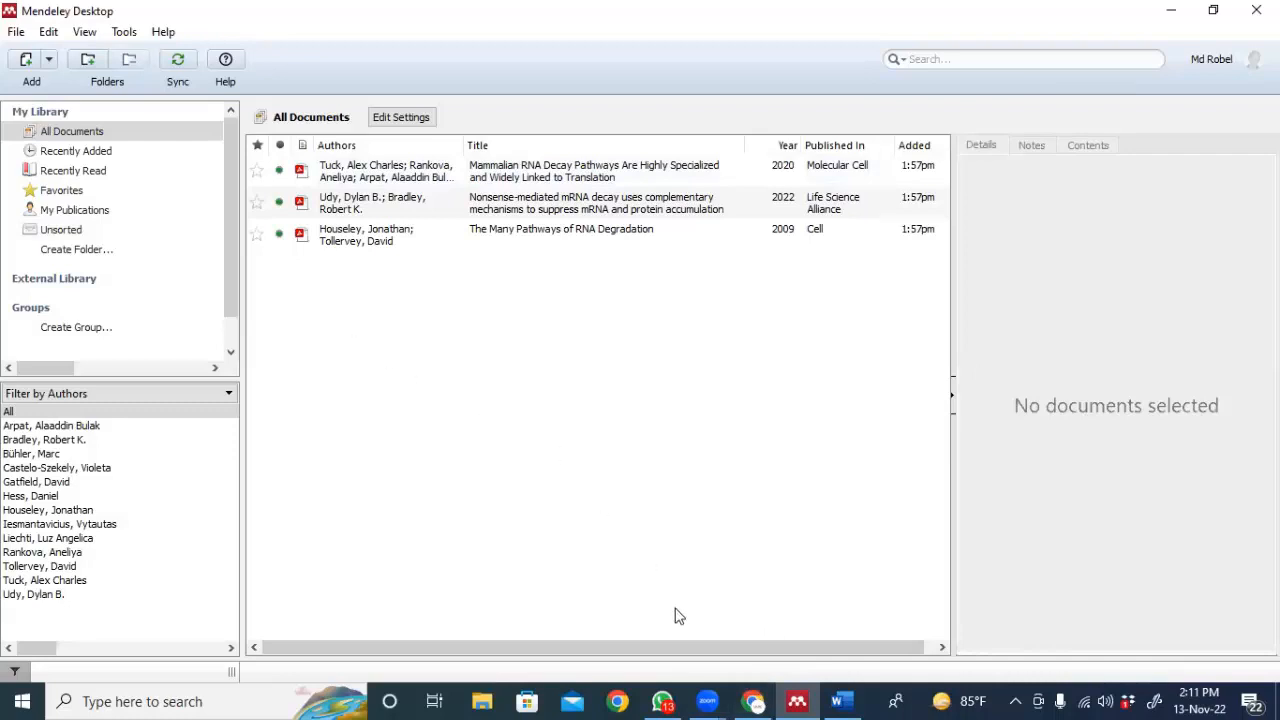
Switch to Chrome, search Google for "long non coding rnas in cancer", and close the older host–virus interaction page.
left_click(752, 700)
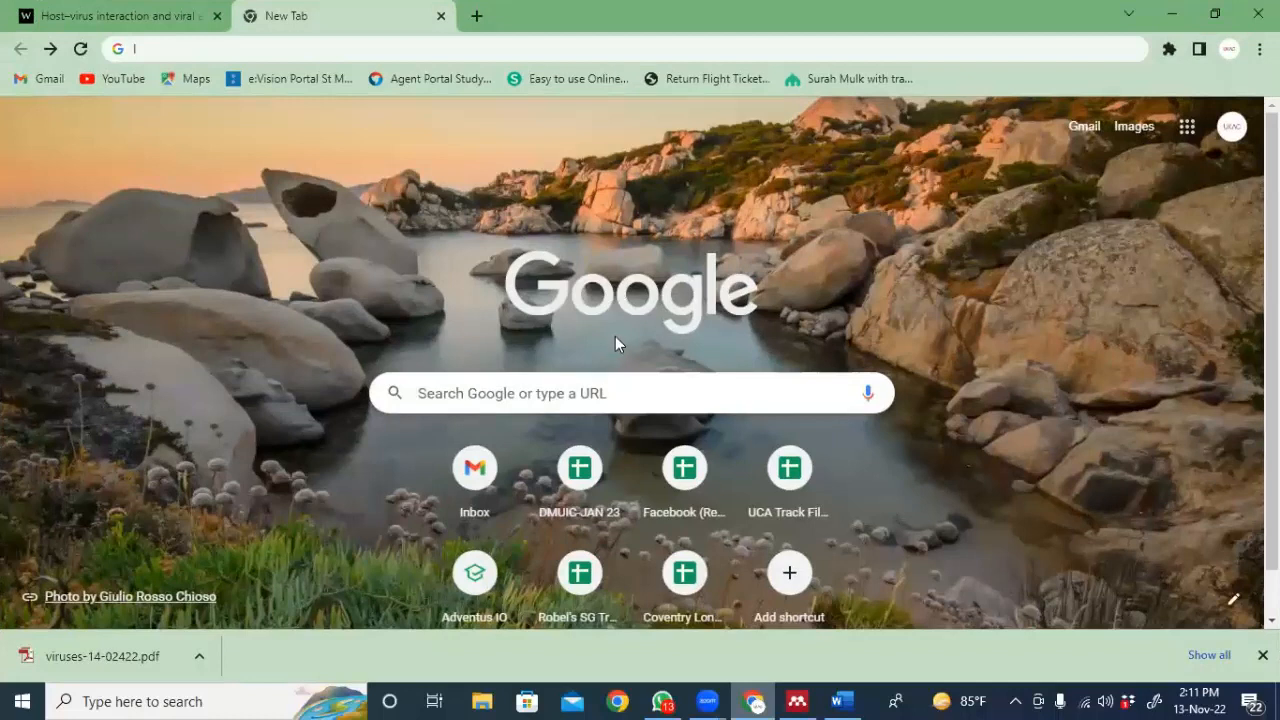
left_click(225, 47)
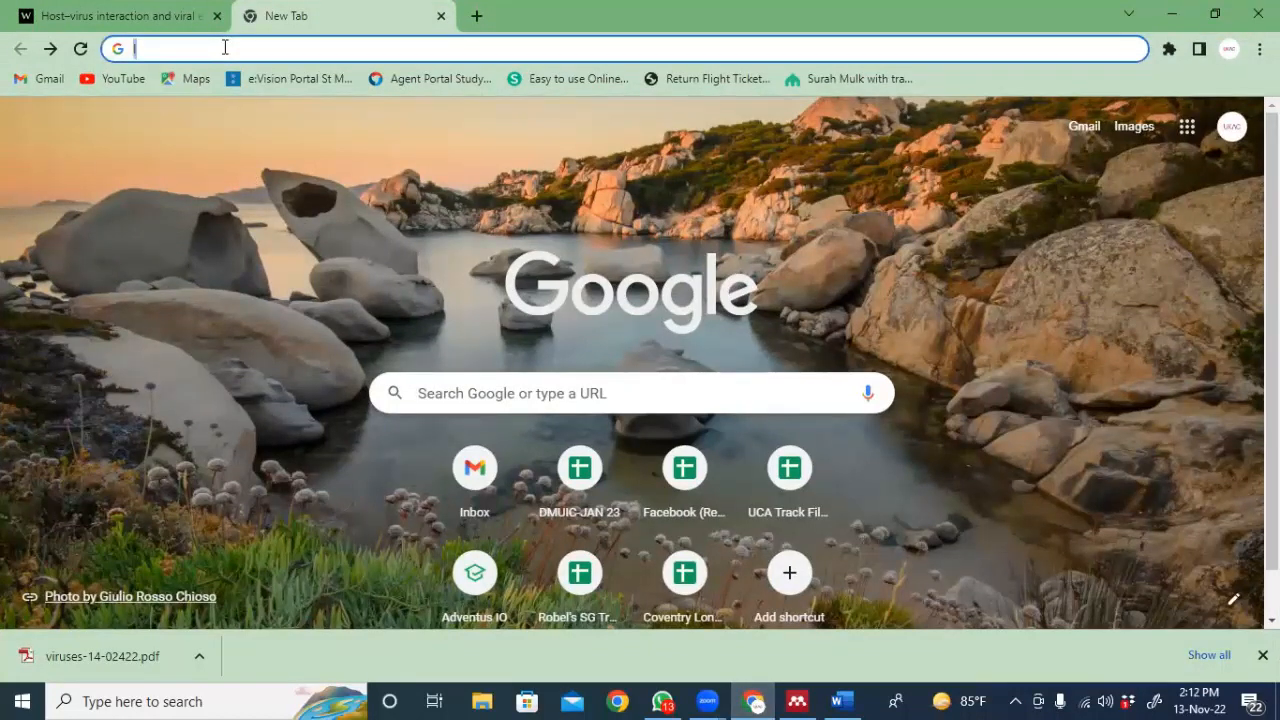
type("l")
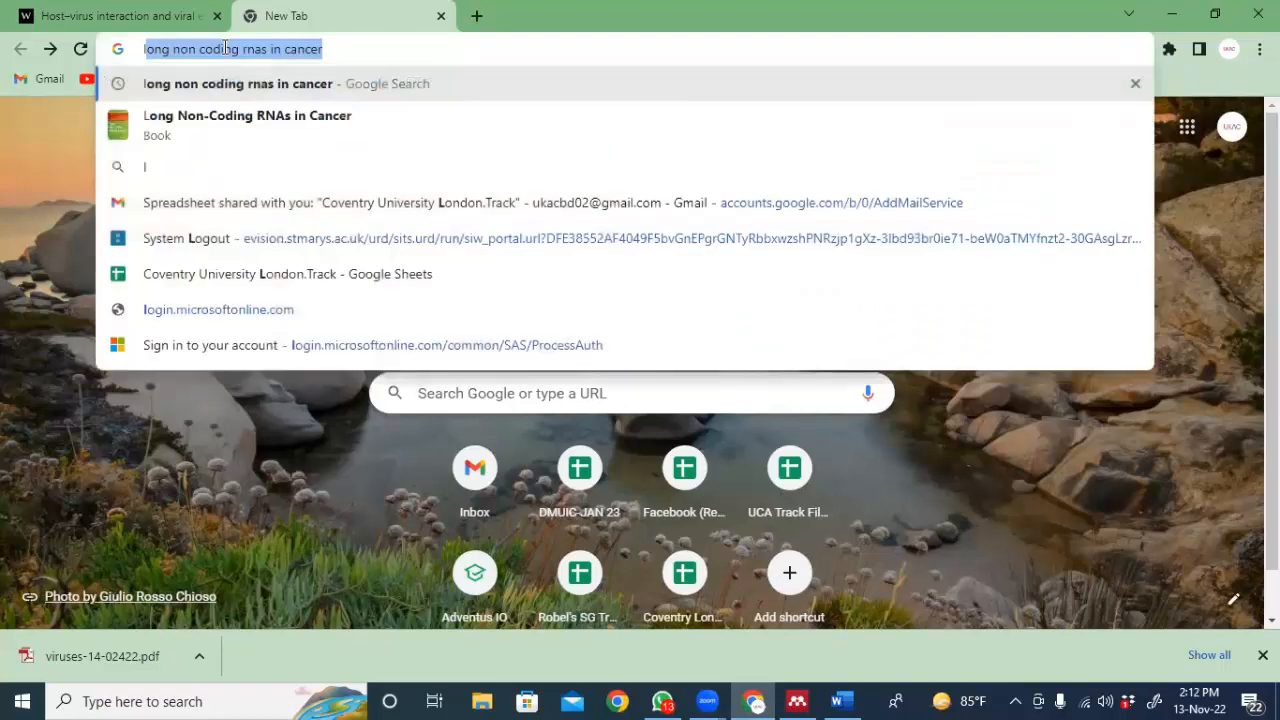
type("o")
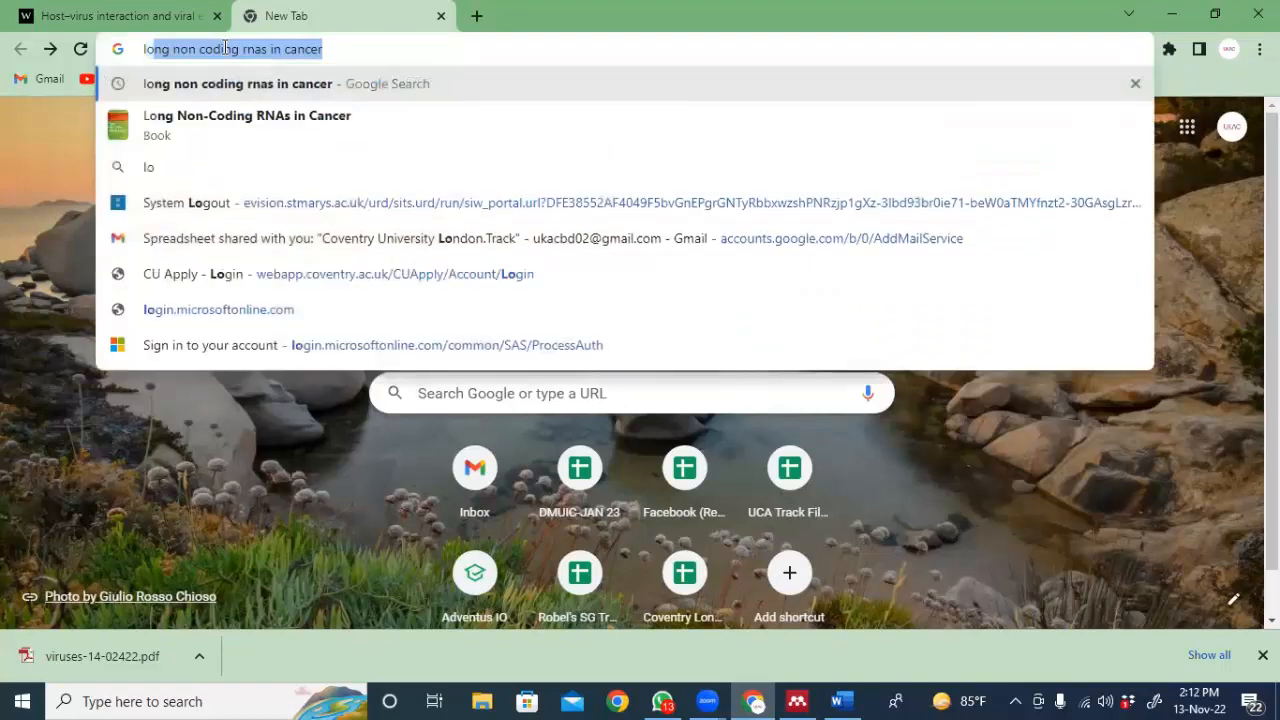
left_click(306, 83)
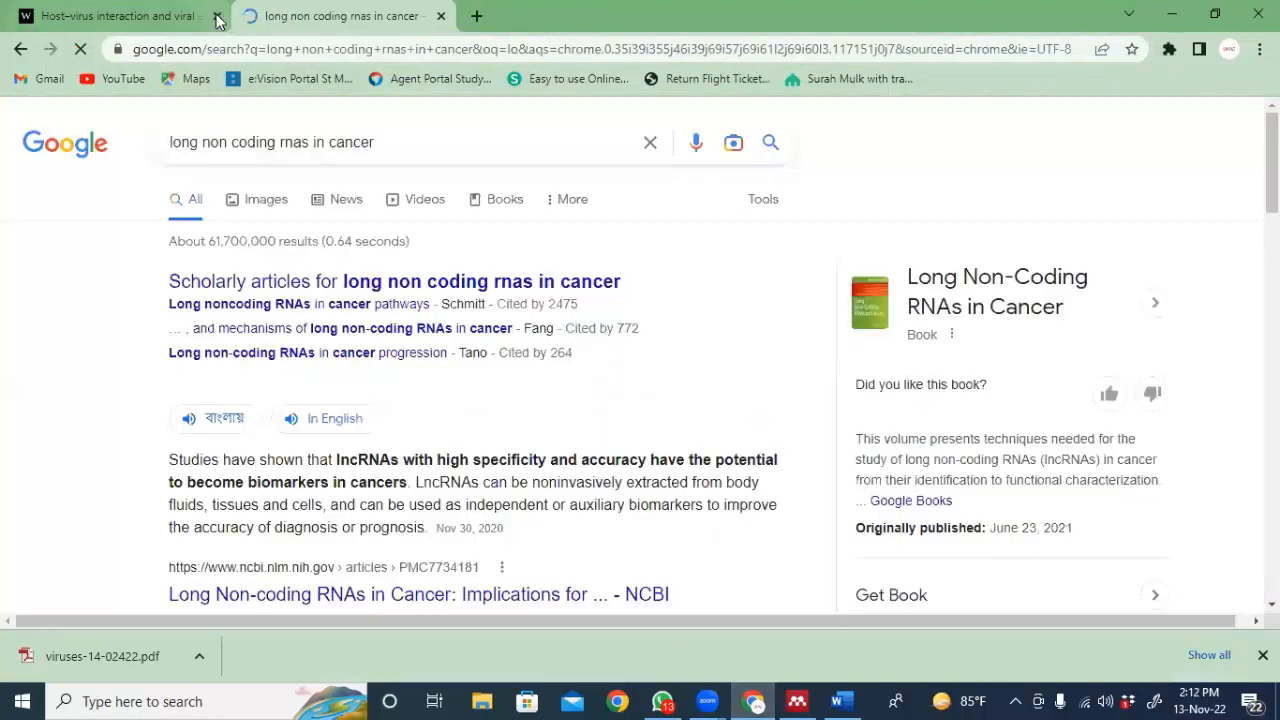
left_click(217, 16)
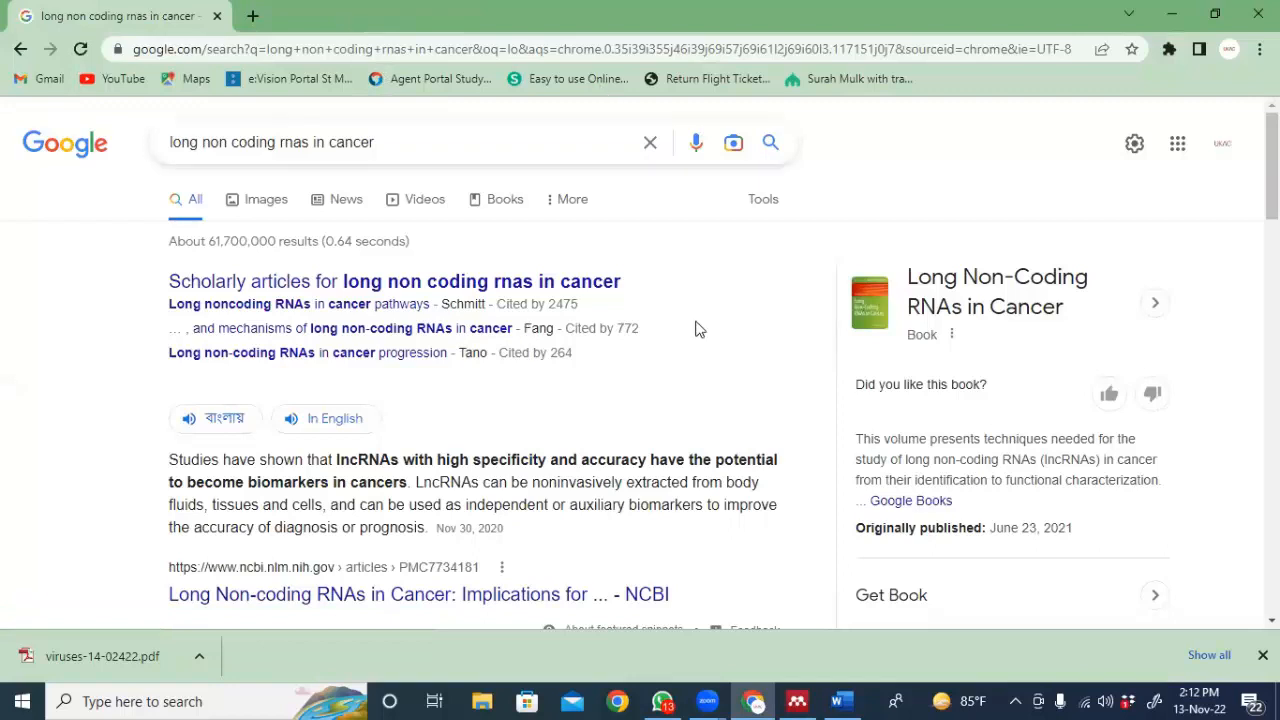
Open the NCBI article "Long Non-coding RNAs in Cancer: Implications for ..." from the search results.
scroll(657, 346, "down", 1)
scroll(657, 346, "down", 2)
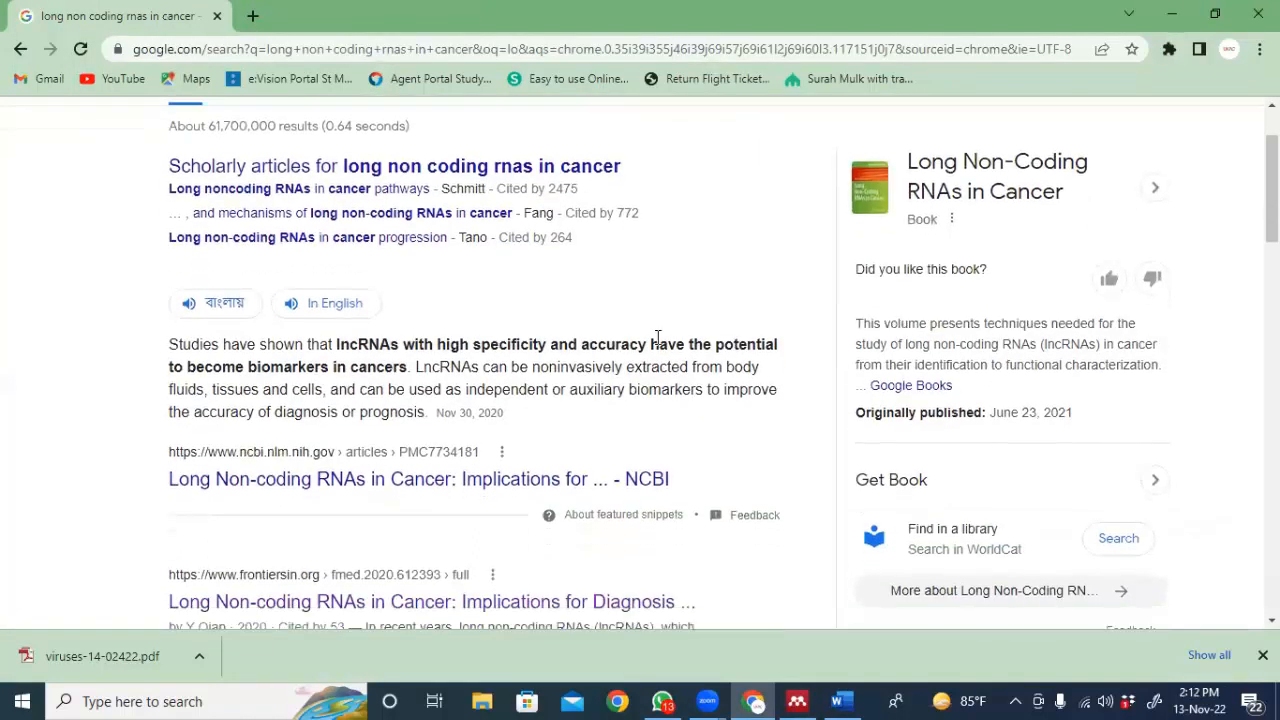
scroll(513, 352, "down", 1)
scroll(514, 350, "up", 2)
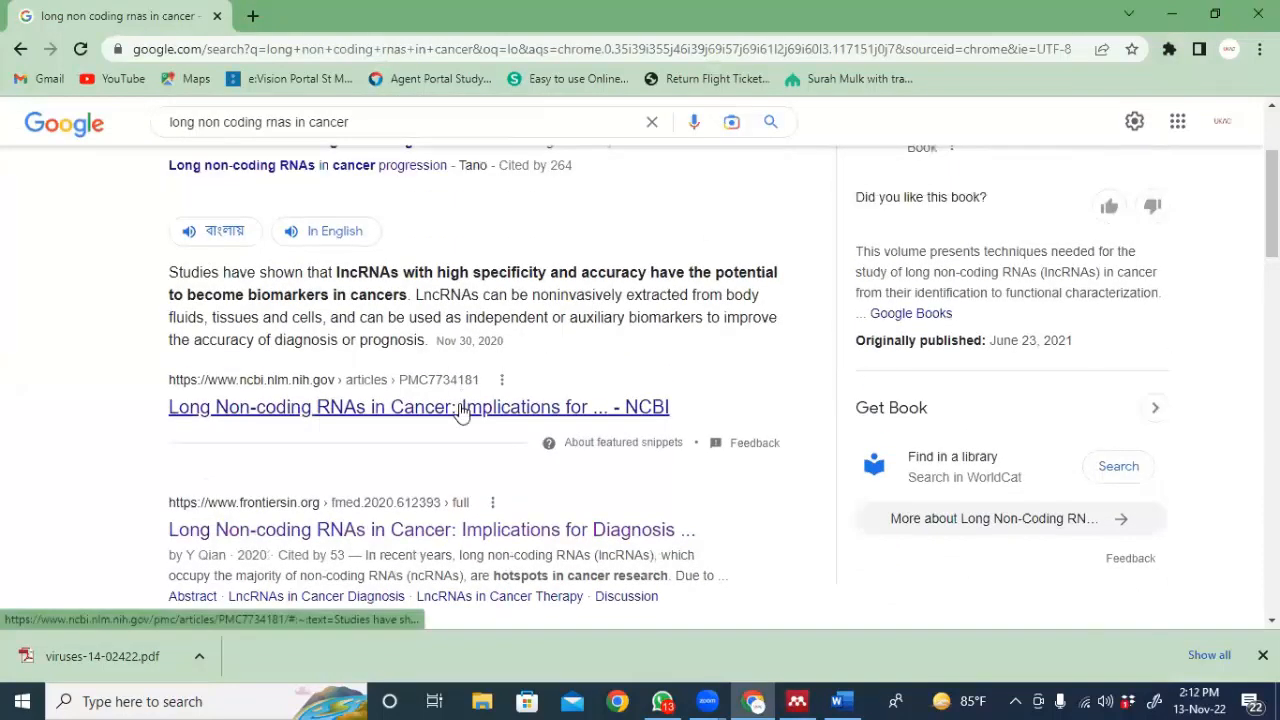
left_click(461, 409)
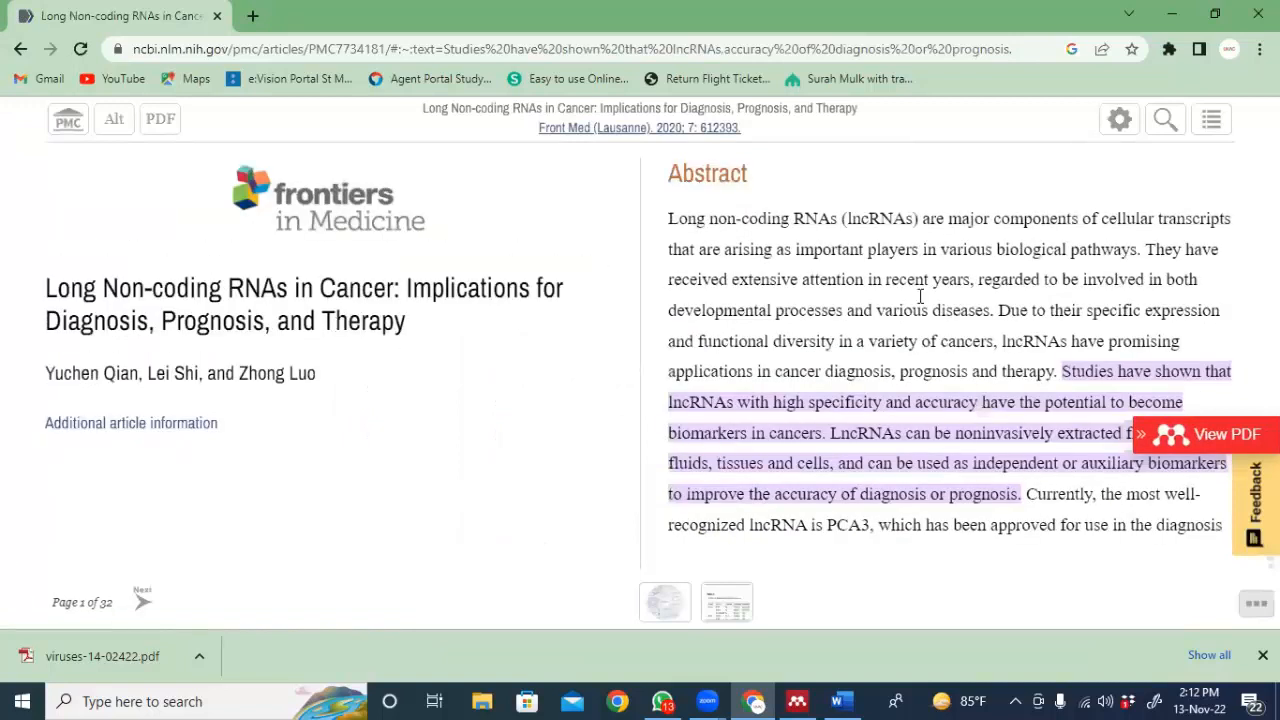
Launch the Mendeley Web Importer extension on the article and browse the references it detects on the page.
left_click(1167, 50)
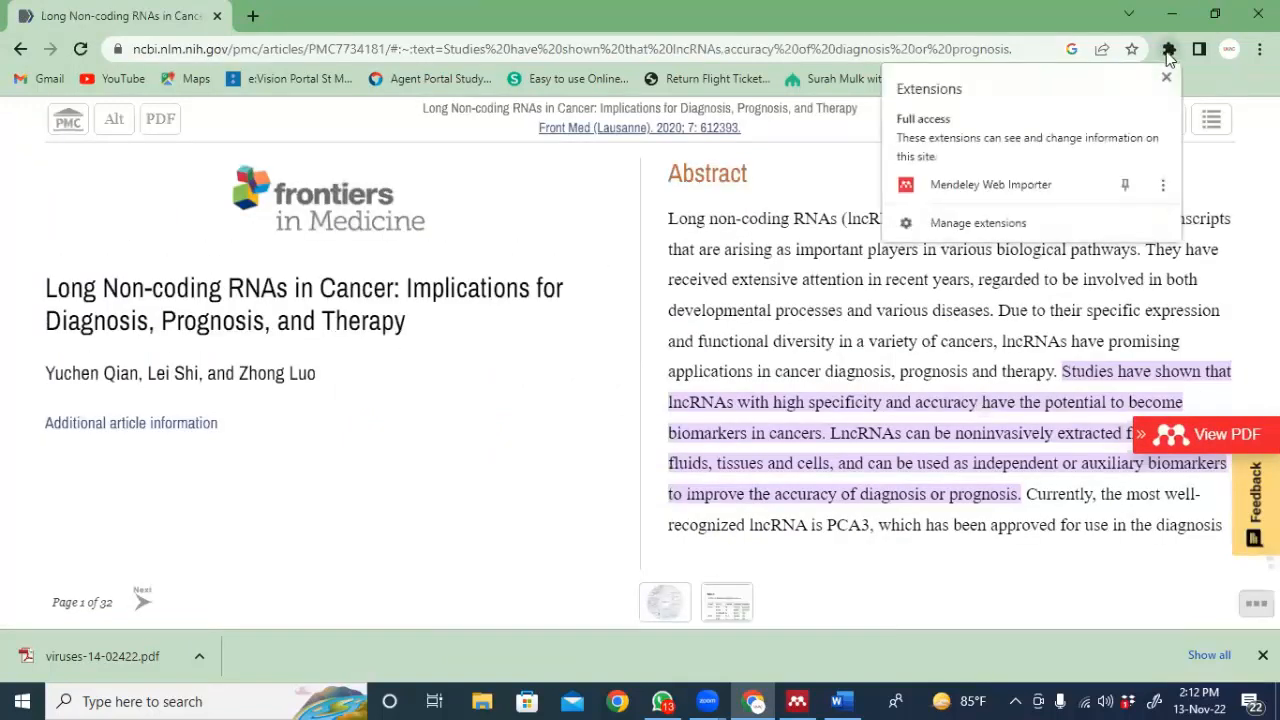
left_click(1040, 185)
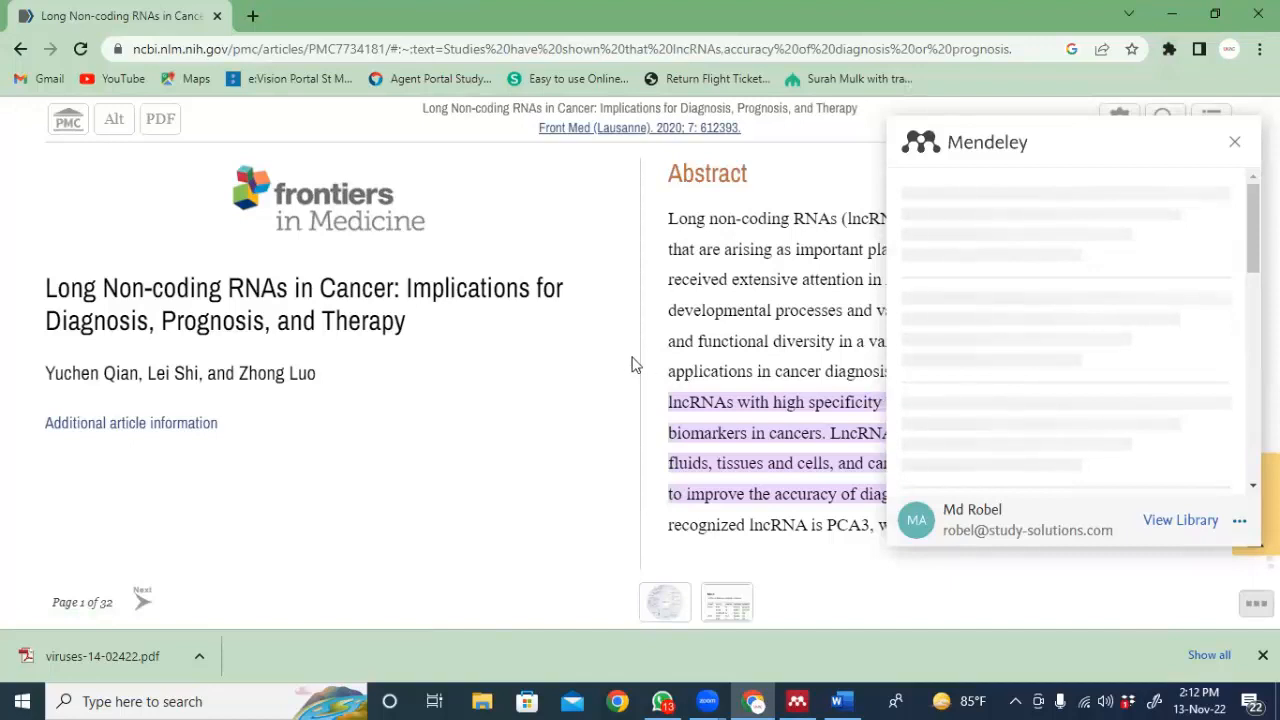
scroll(630, 362, "down", 10)
scroll(628, 364, "down", 3)
scroll(628, 364, "up", 10)
scroll(1111, 366, "down", 5)
scroll(1111, 368, "up", 5)
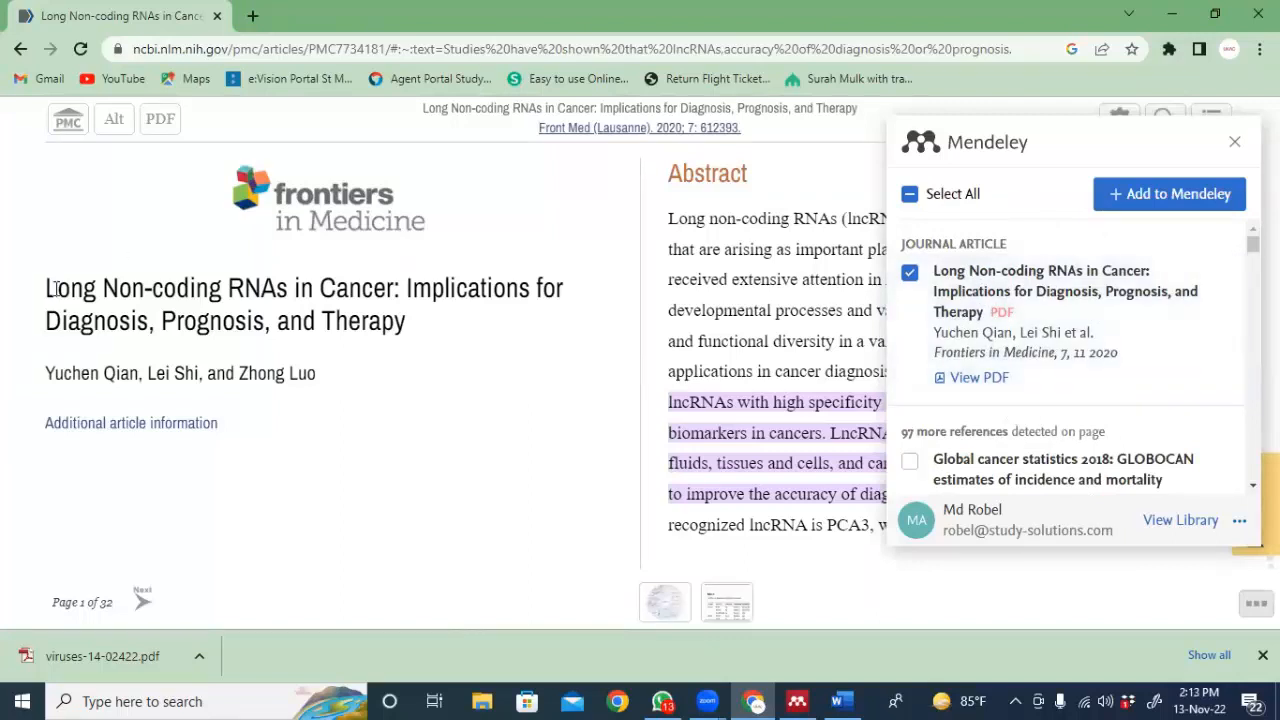
left_click_drag(71, 289, 409, 334)
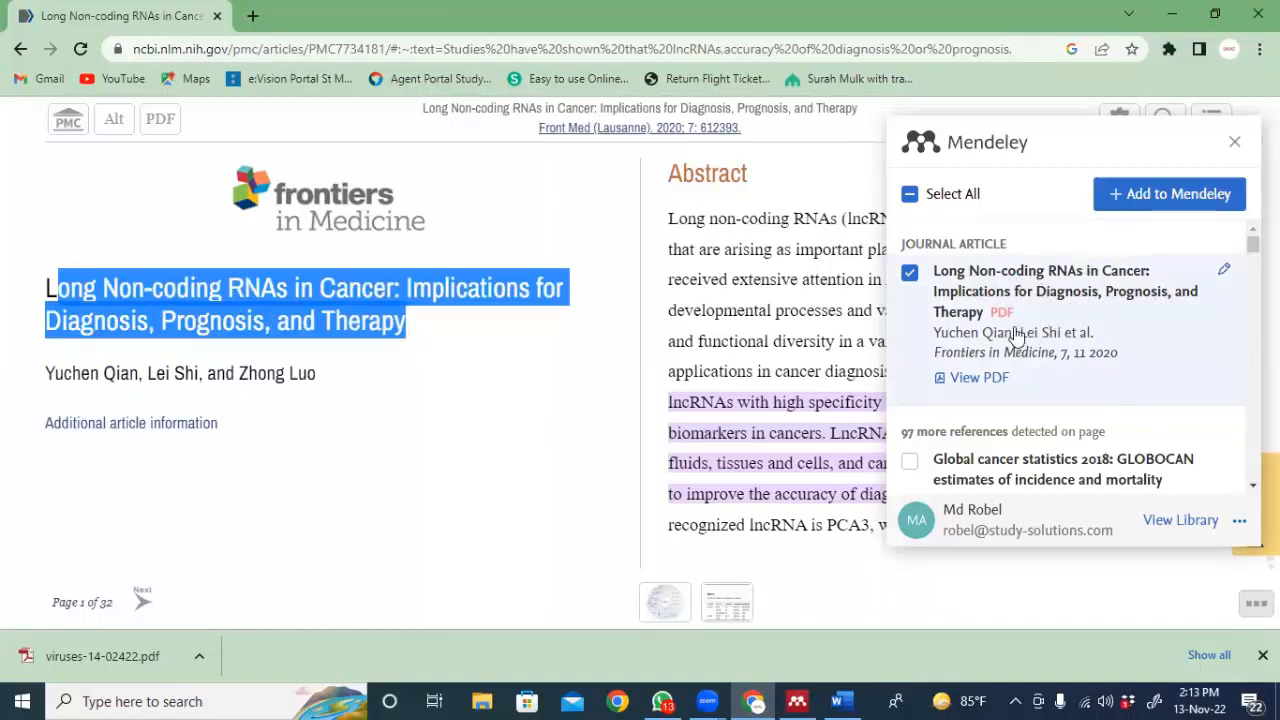
left_click(910, 195)
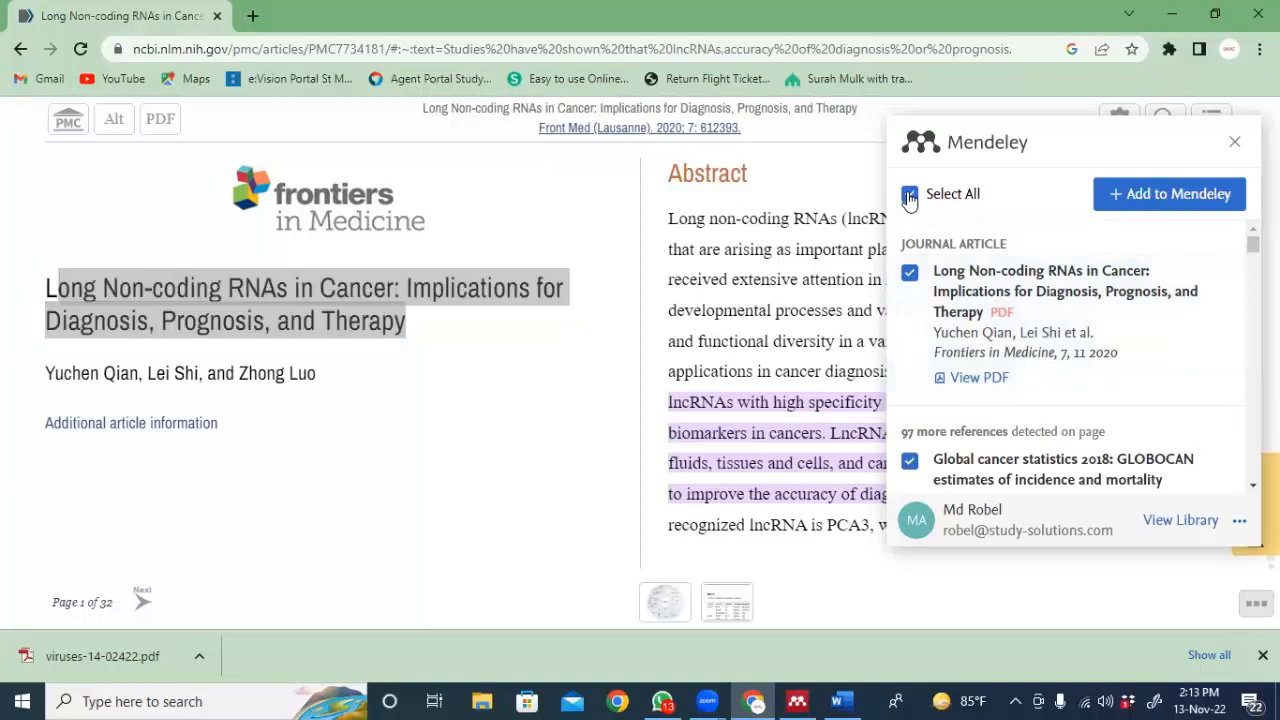
left_click(910, 195)
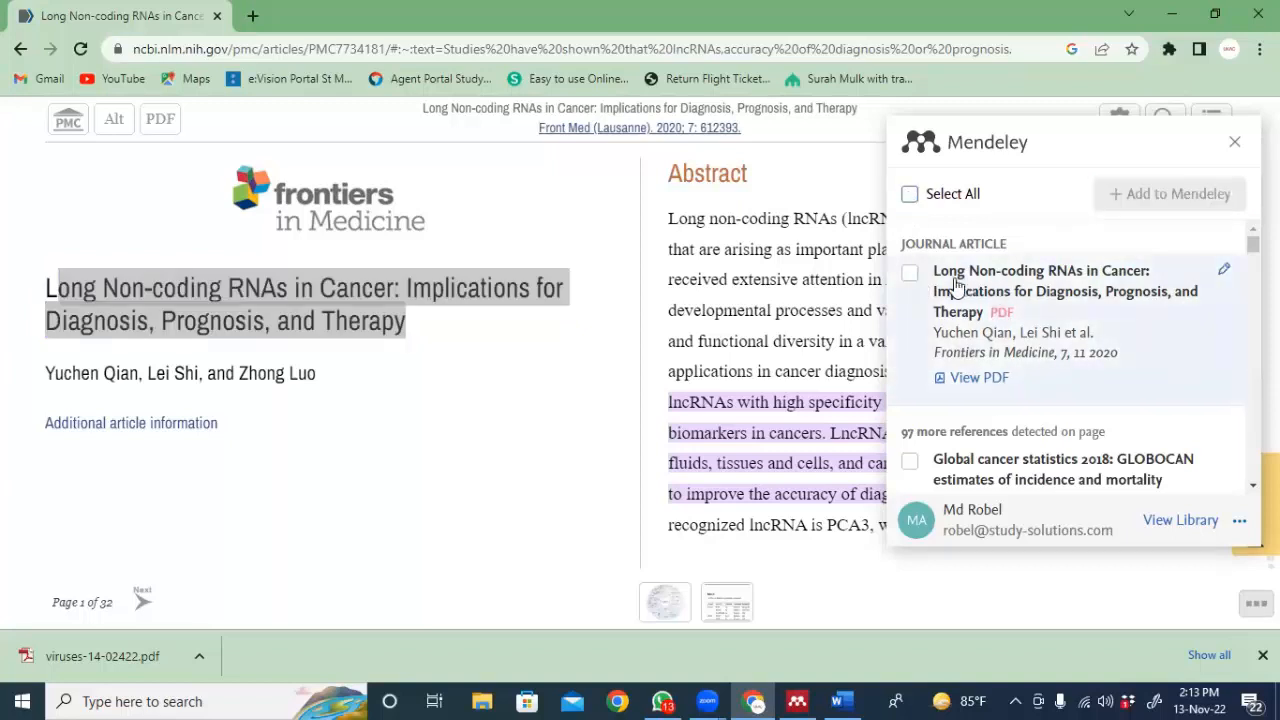
left_click(910, 276)
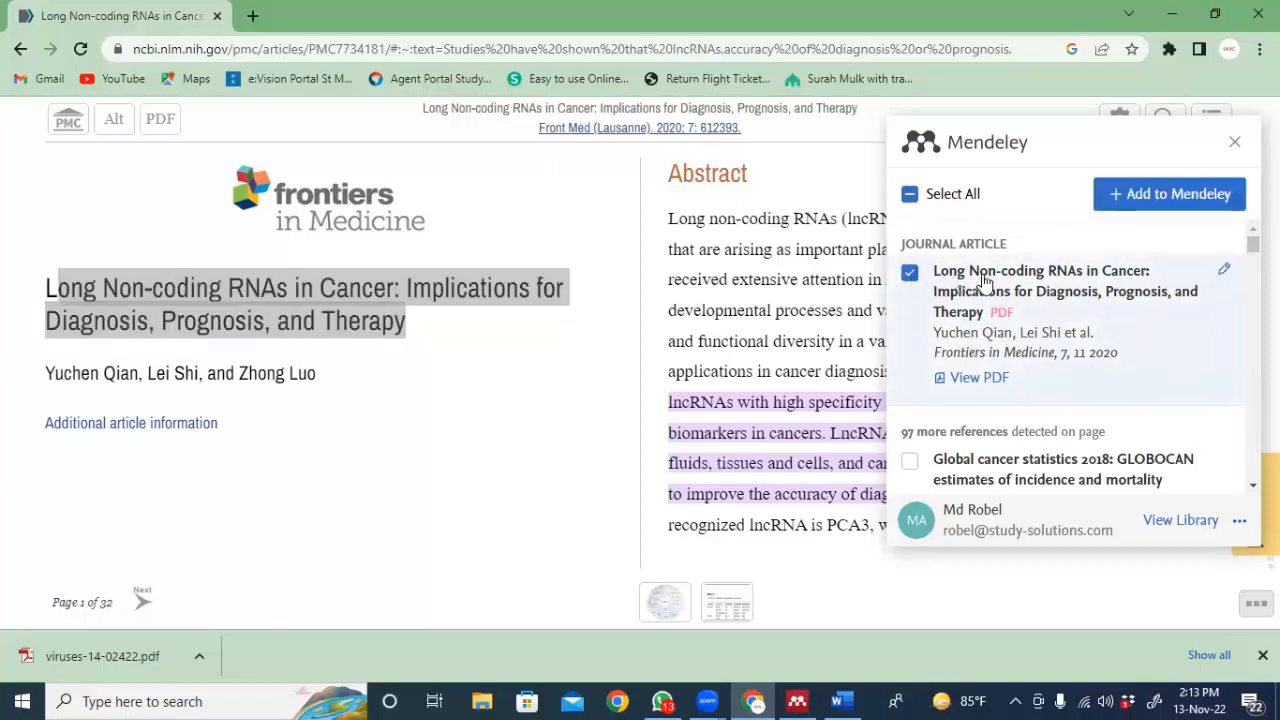
Also select the references on long non-coding RNAs in cancer patients, non-coding genetic variation in cancer, and molecular mechanisms of long noncoding RNAs.
scroll(990, 395, "down", 5)
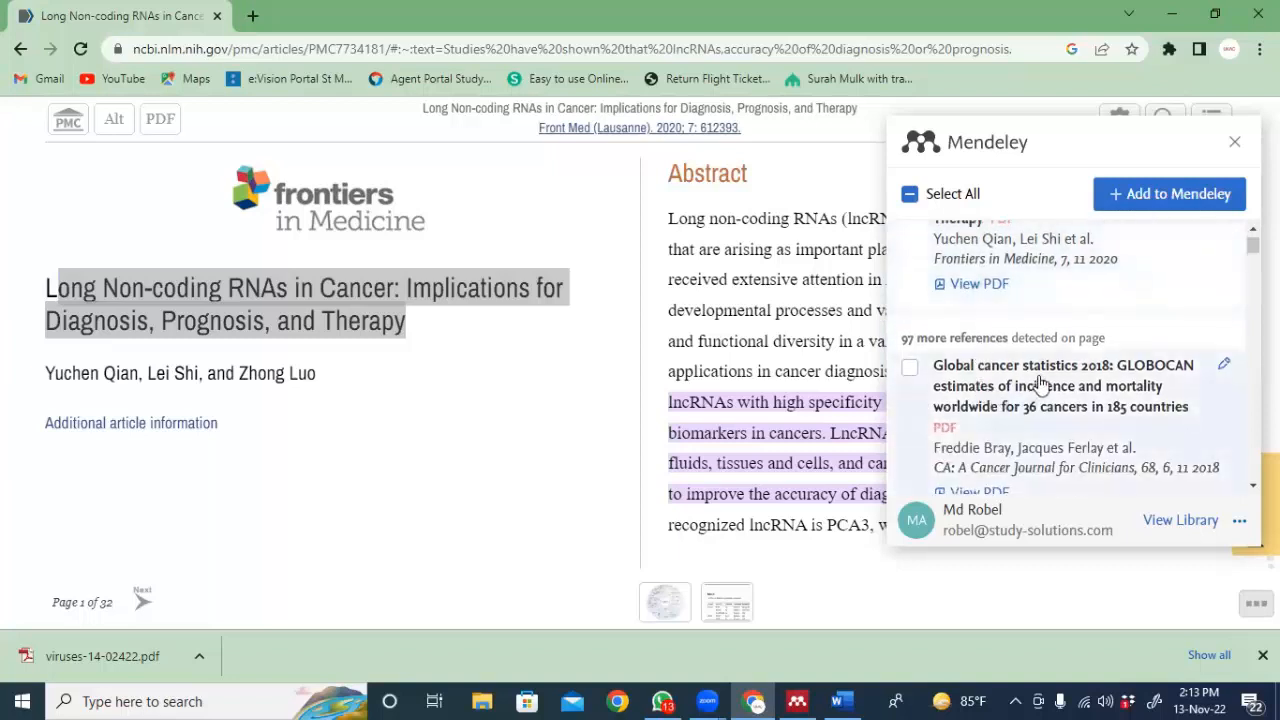
left_click(909, 355)
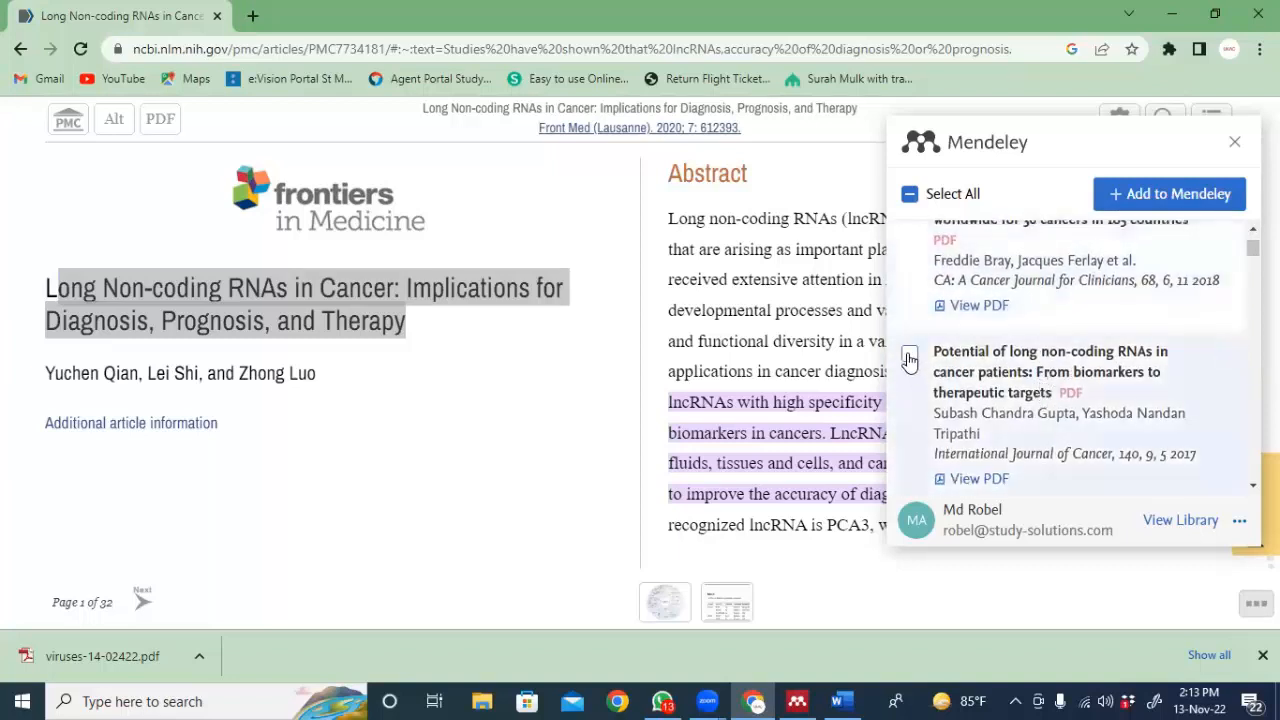
scroll(1000, 420, "down", 4)
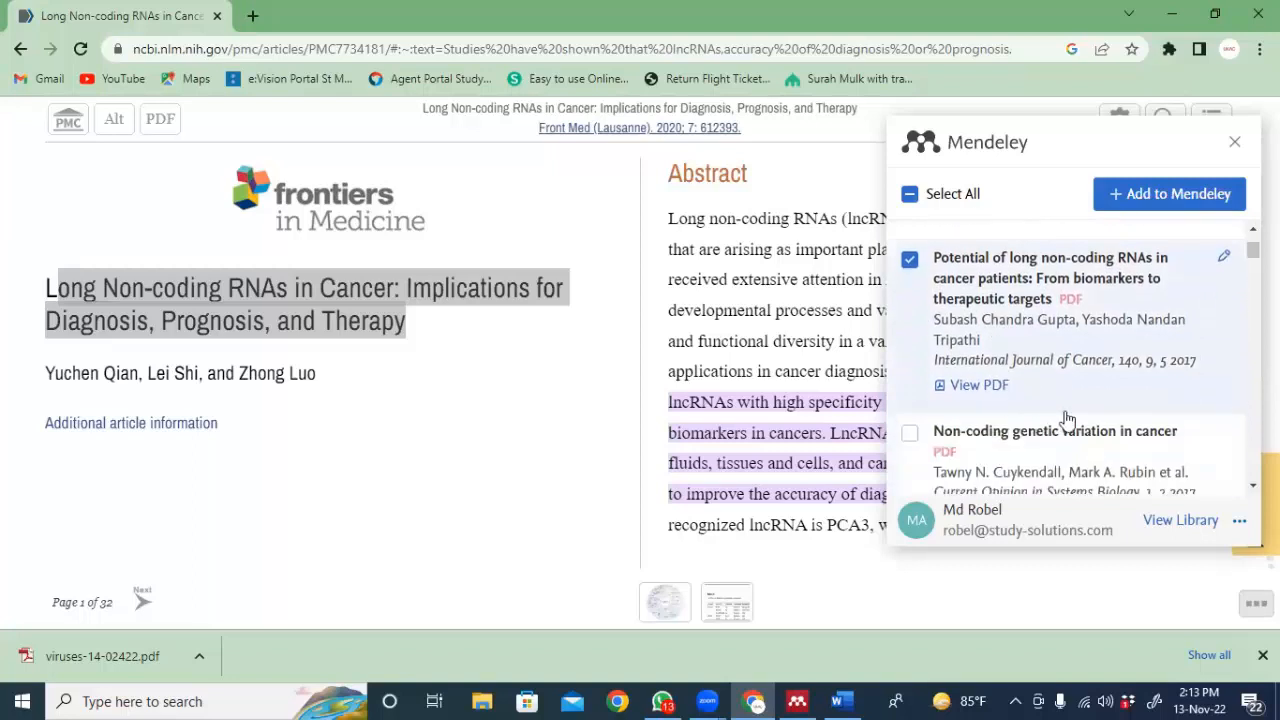
left_click(910, 345)
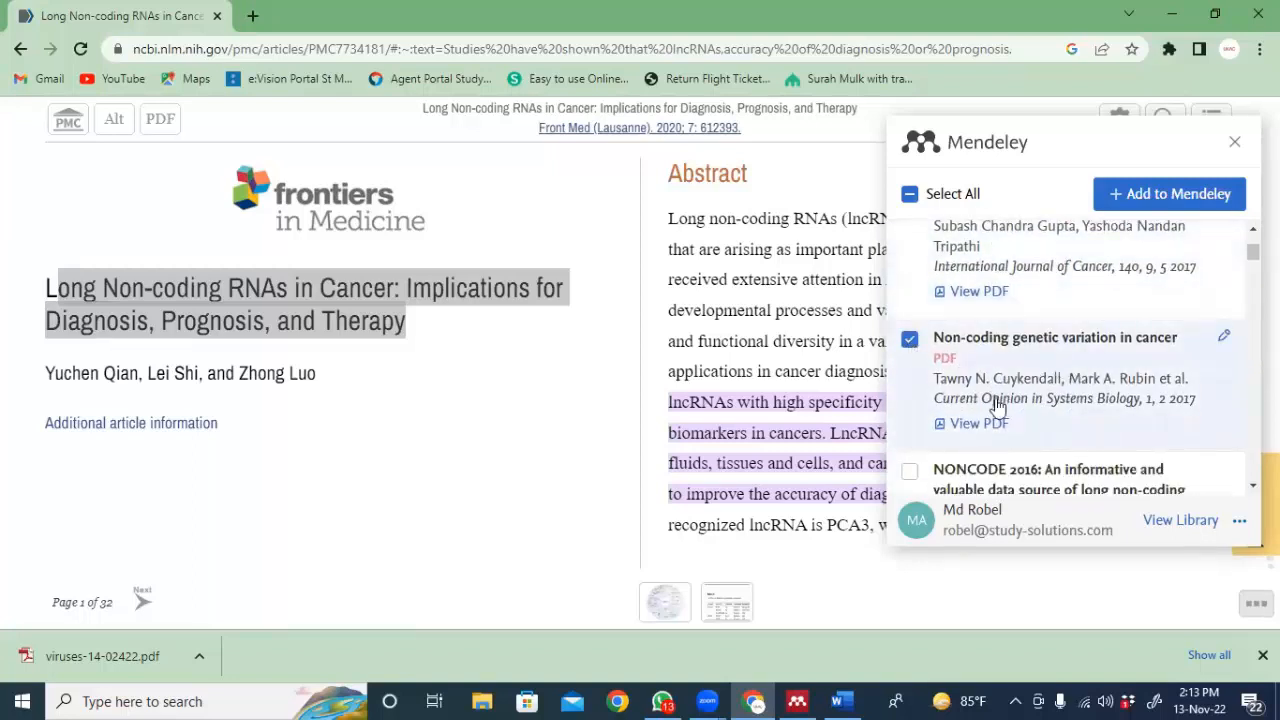
scroll(1002, 405, "down", 1)
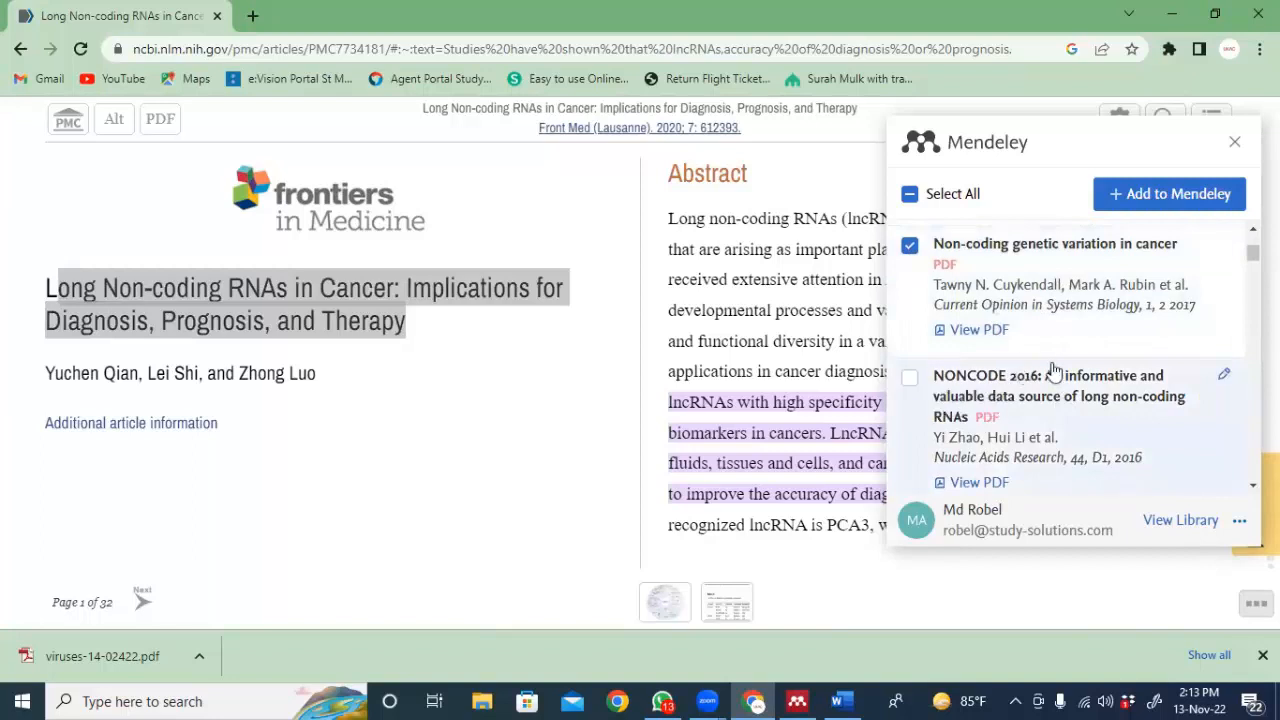
scroll(1055, 370, "down", 2)
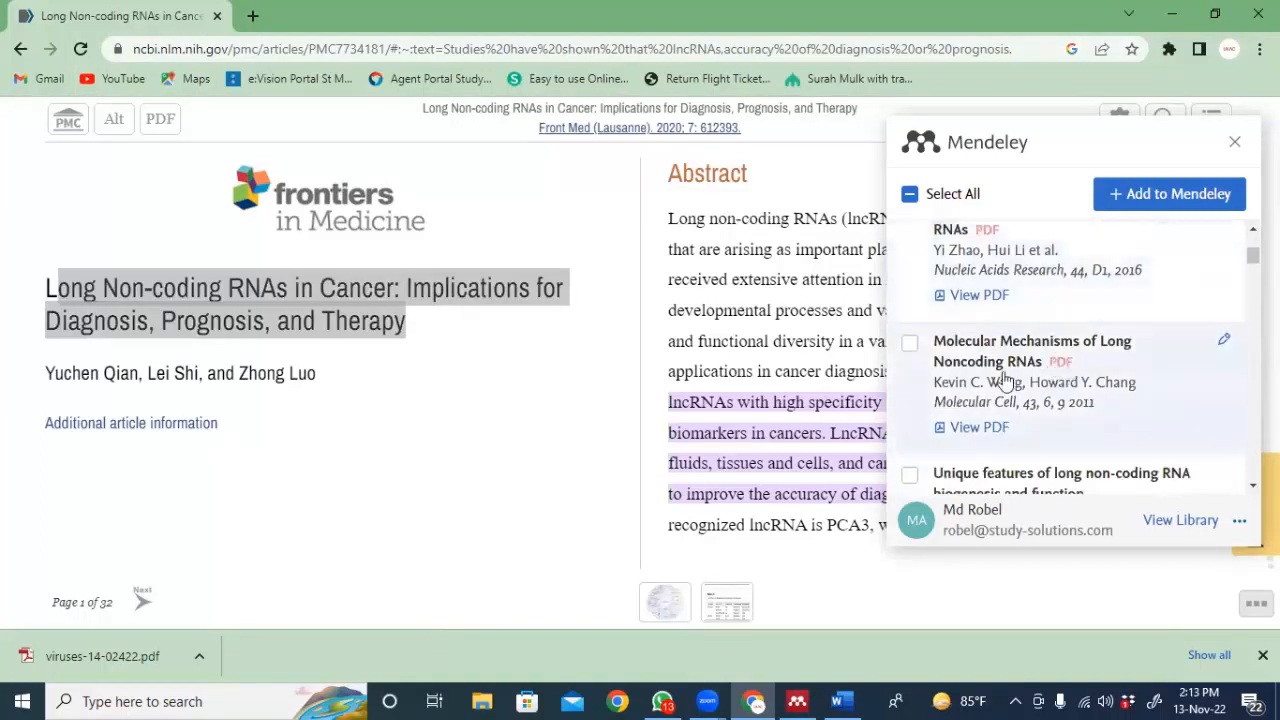
left_click(909, 346)
scroll(981, 433, "down", 1)
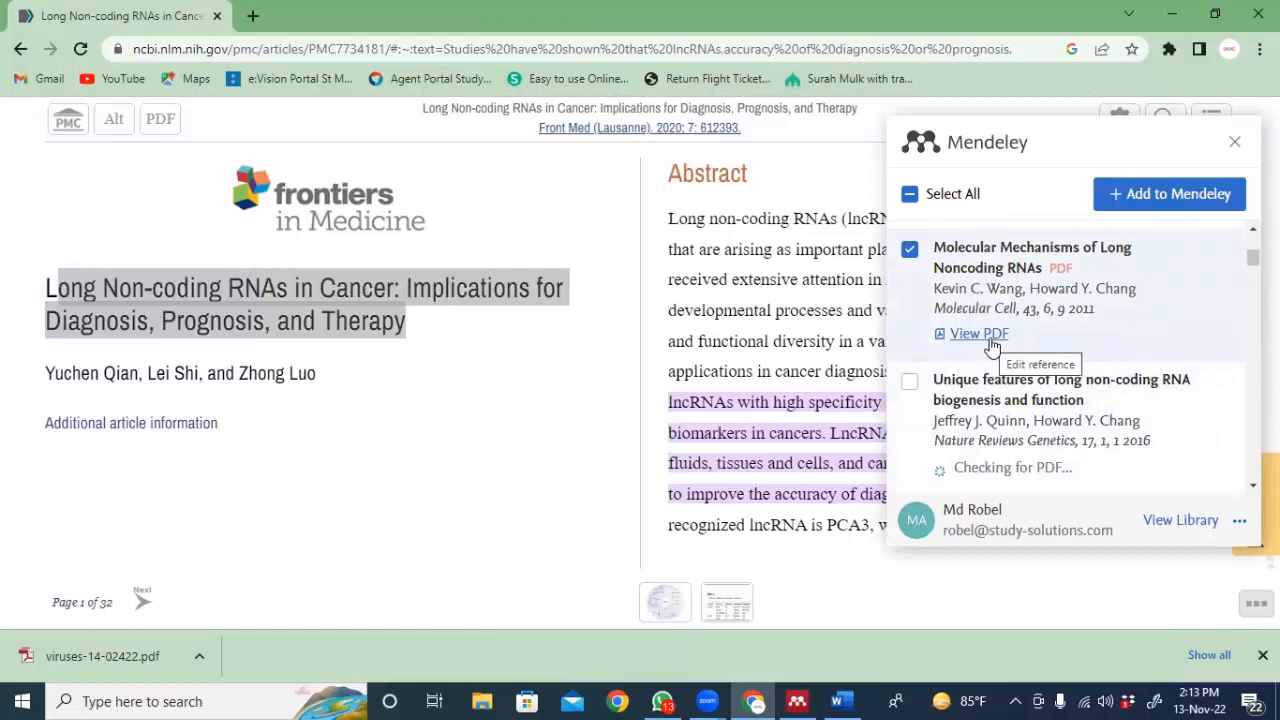
Add the main article and the selected references to Mendeley, and dismiss the PDF upload error.
scroll(1074, 286, "up", 5)
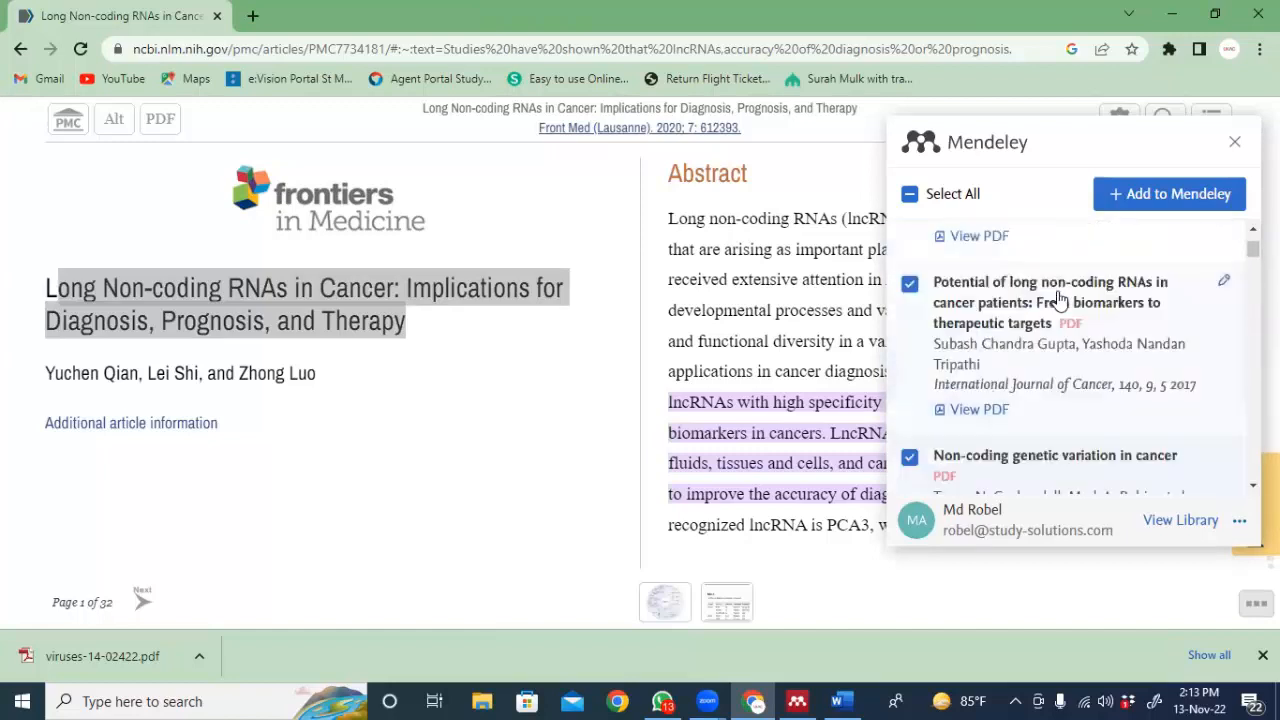
scroll(1037, 312, "up", 2)
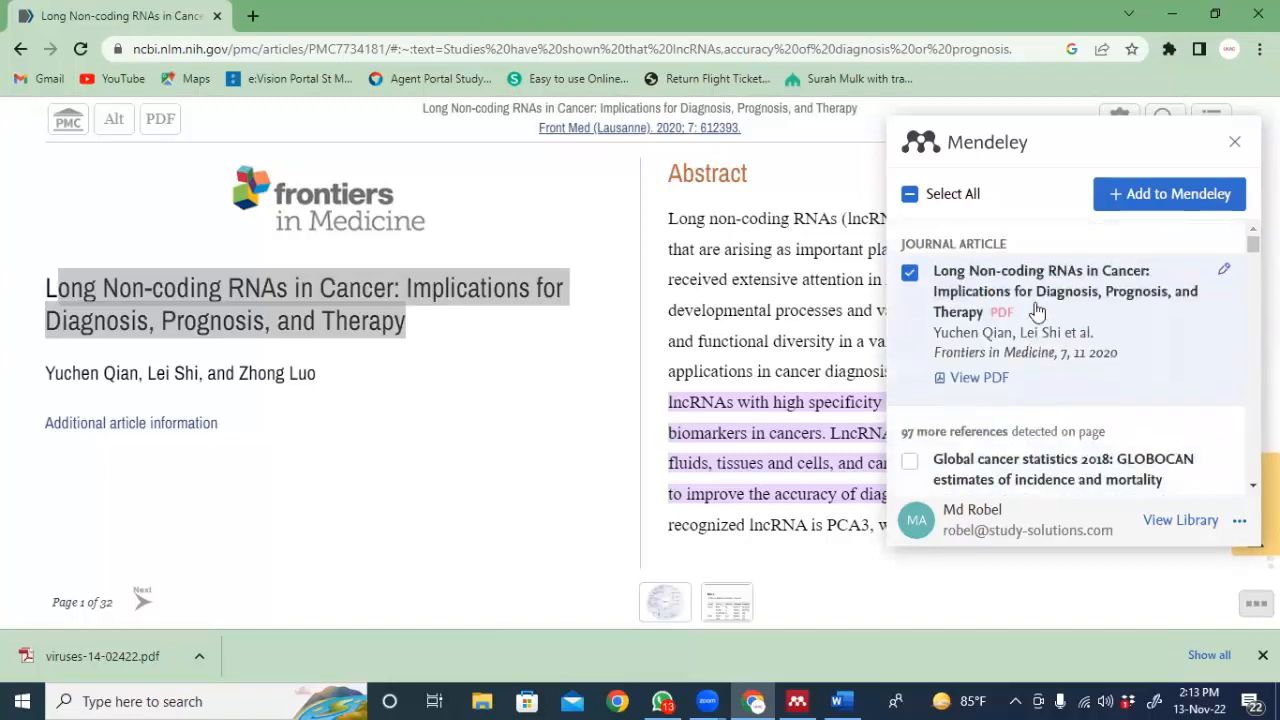
left_click(1157, 200)
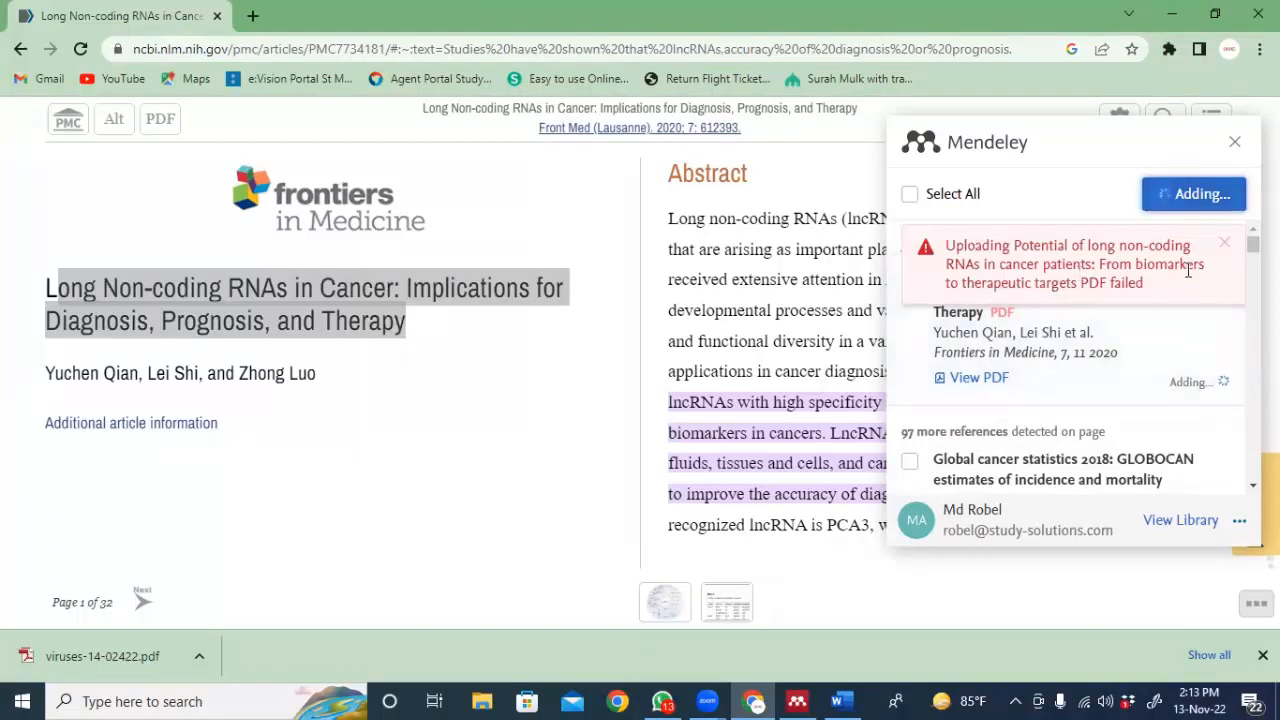
left_click(1226, 246)
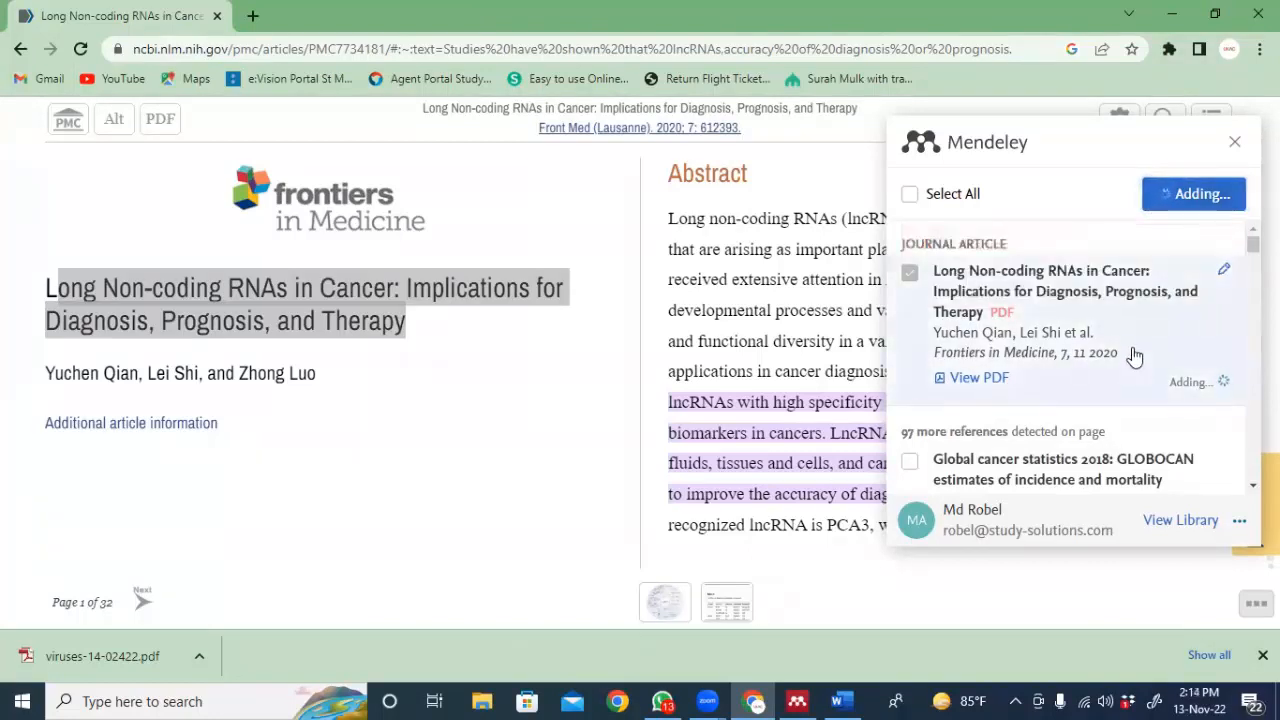
Check the import status of the main article and the selected references in the Mendeley Web Importer list.
scroll(1045, 385, "down", 5)
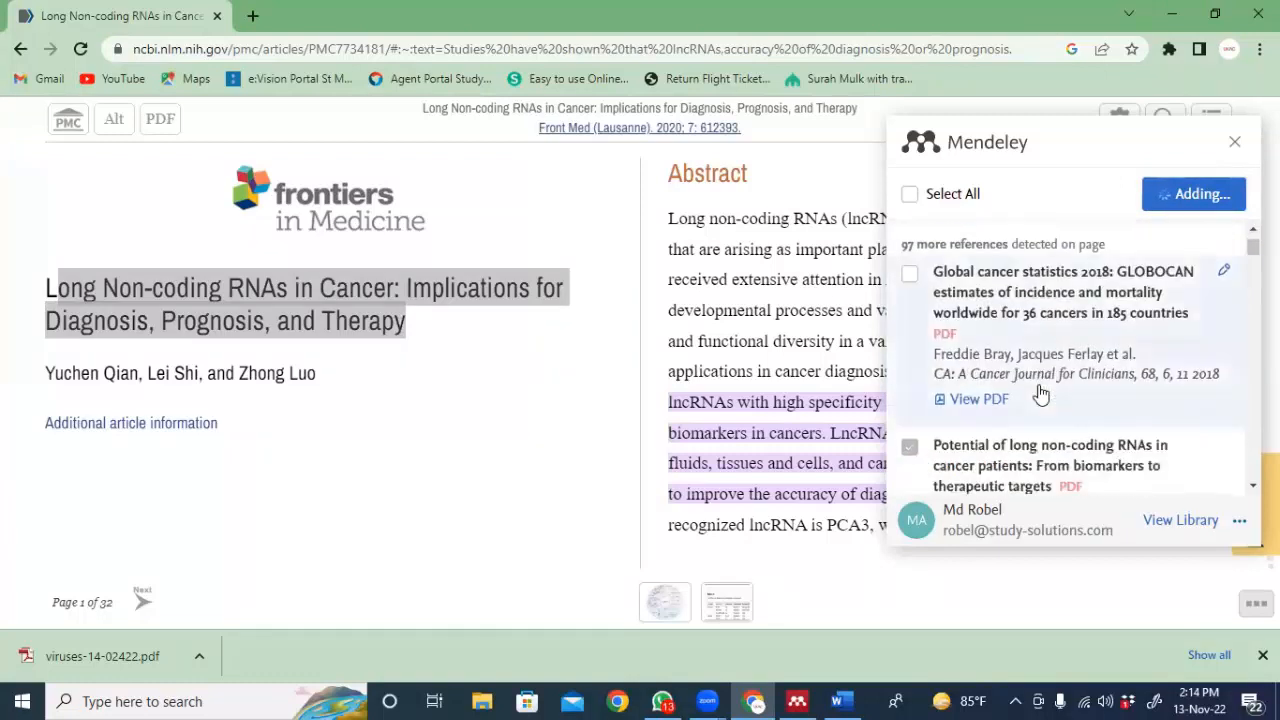
scroll(1041, 395, "down", 2)
scroll(1041, 395, "up", 7)
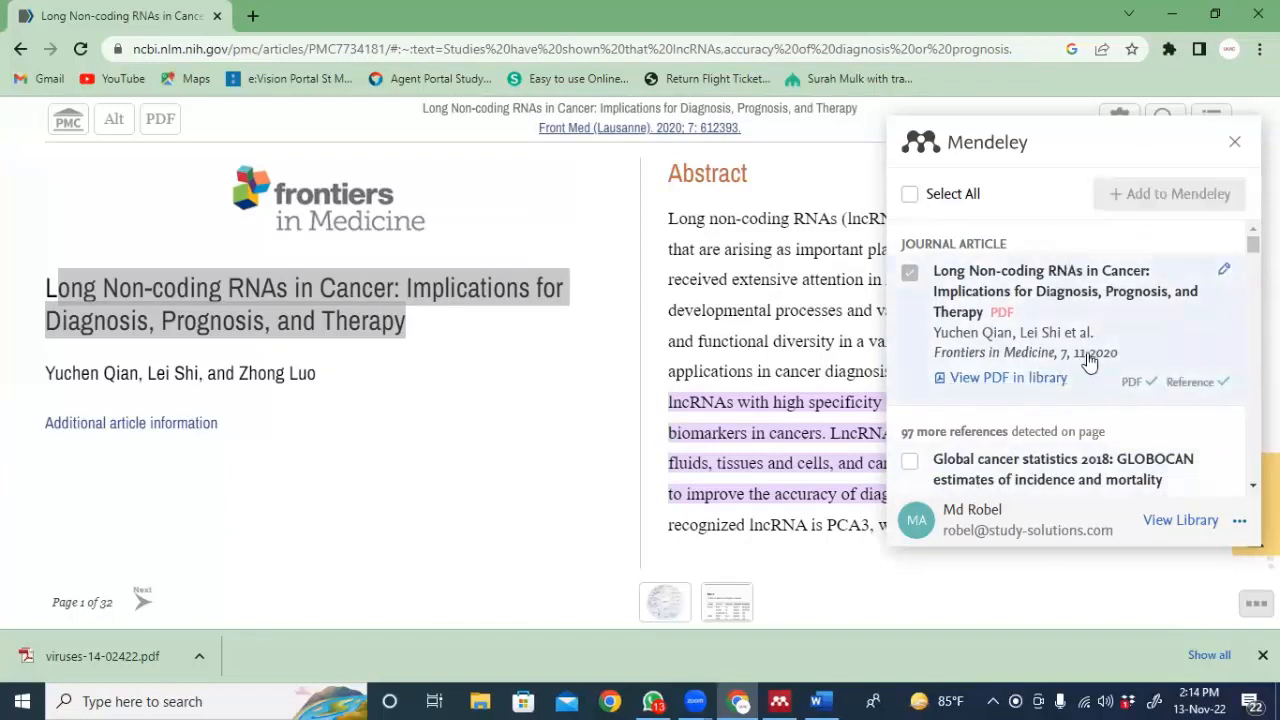
scroll(1090, 360, "down", 3)
scroll(1003, 463, "up", 3)
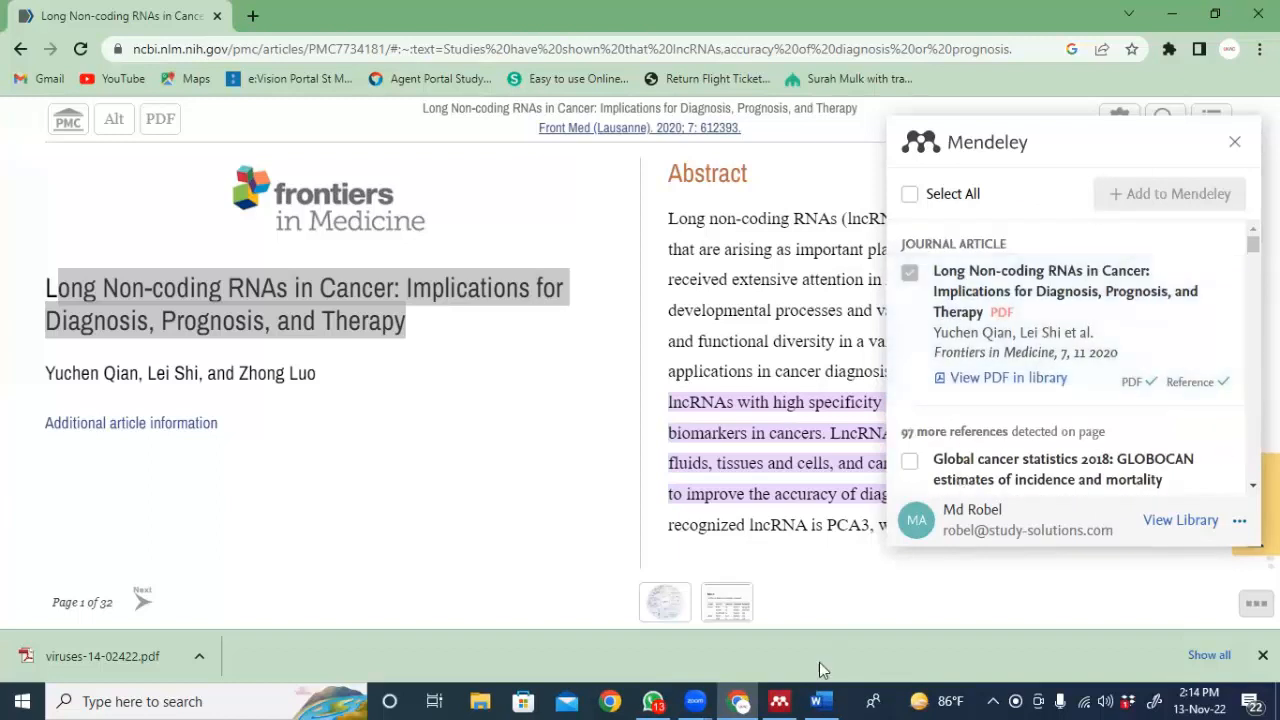
Switch to Mendeley Desktop, show the recently added documents, and sync the library to fetch the imported references.
left_click(779, 701)
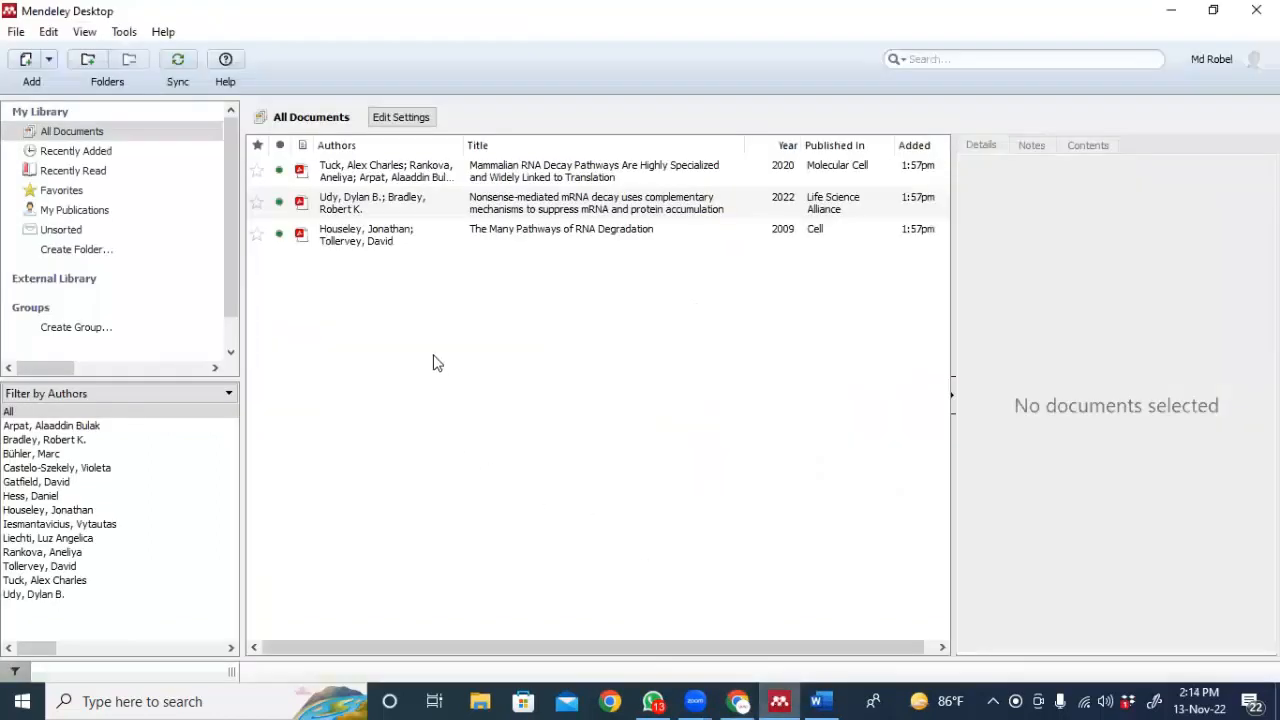
right_click(465, 316)
left_click(398, 336)
left_click(113, 152)
left_click(108, 168)
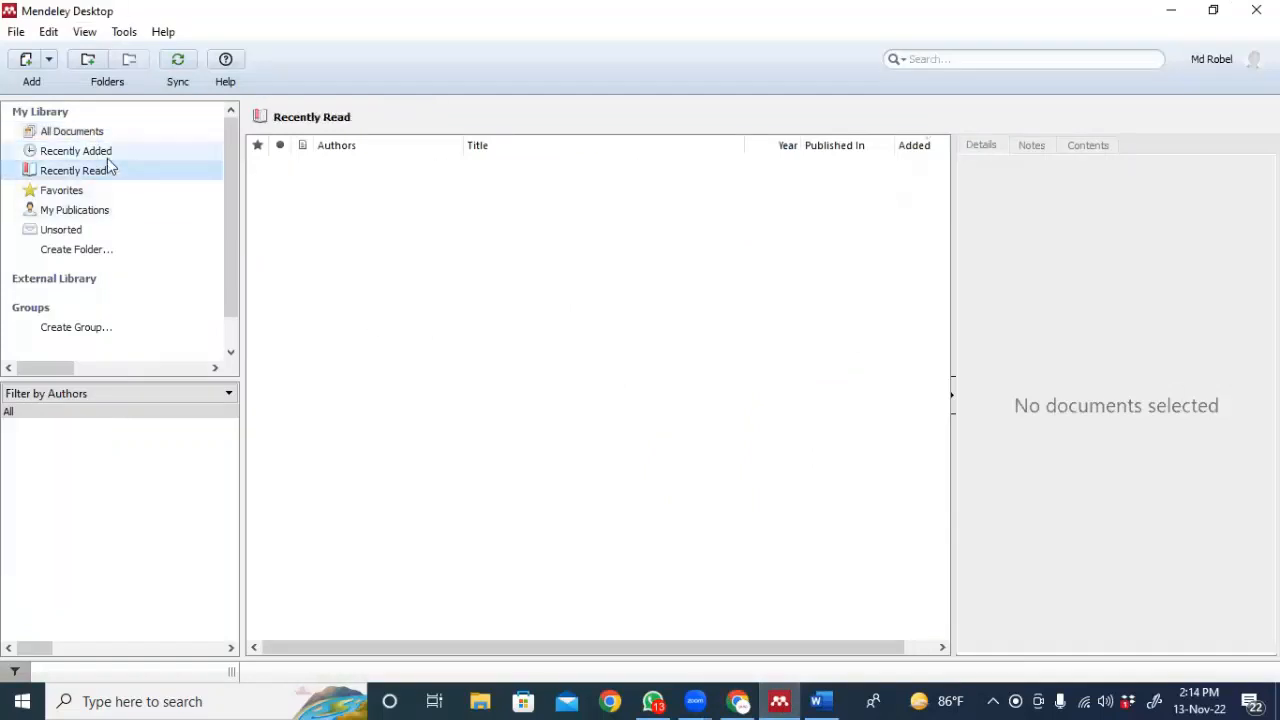
left_click(109, 152)
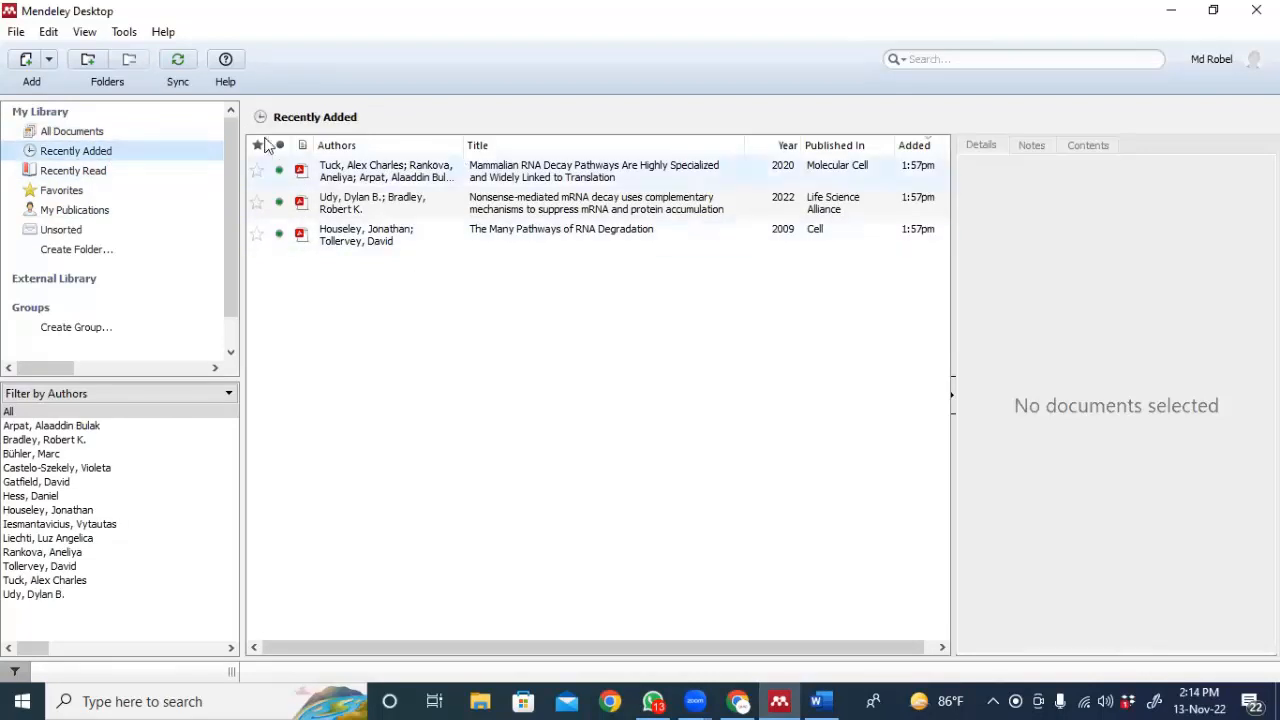
left_click(180, 59)
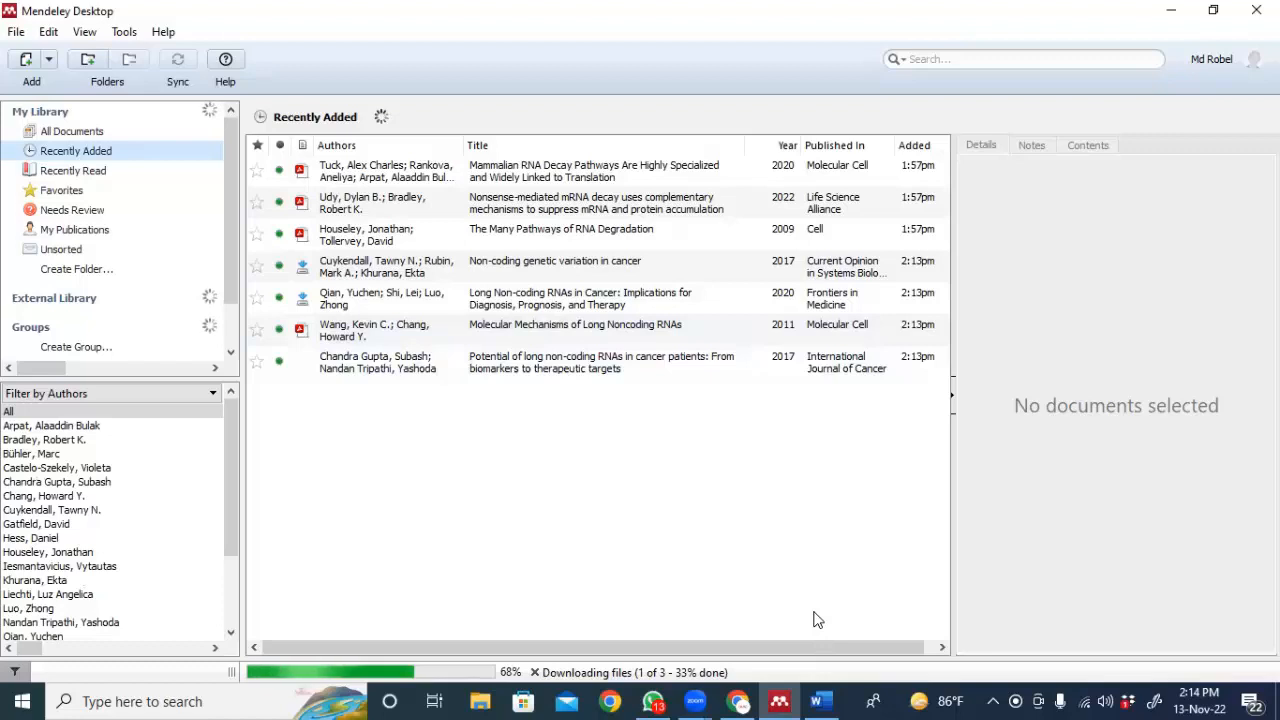
Switch to the Mendeley Tutorial document in Word and add blank lines below the title.
mouse_move(828, 697)
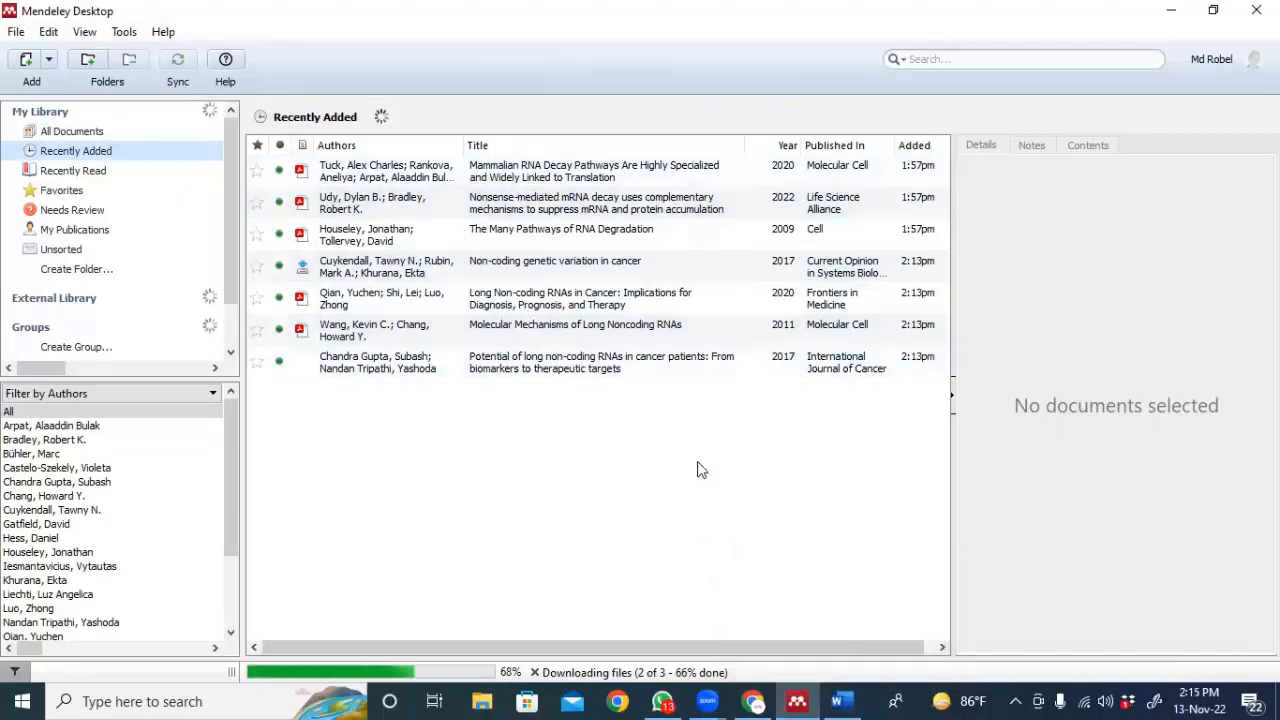
left_click(843, 700)
key("Return")
key("Return")
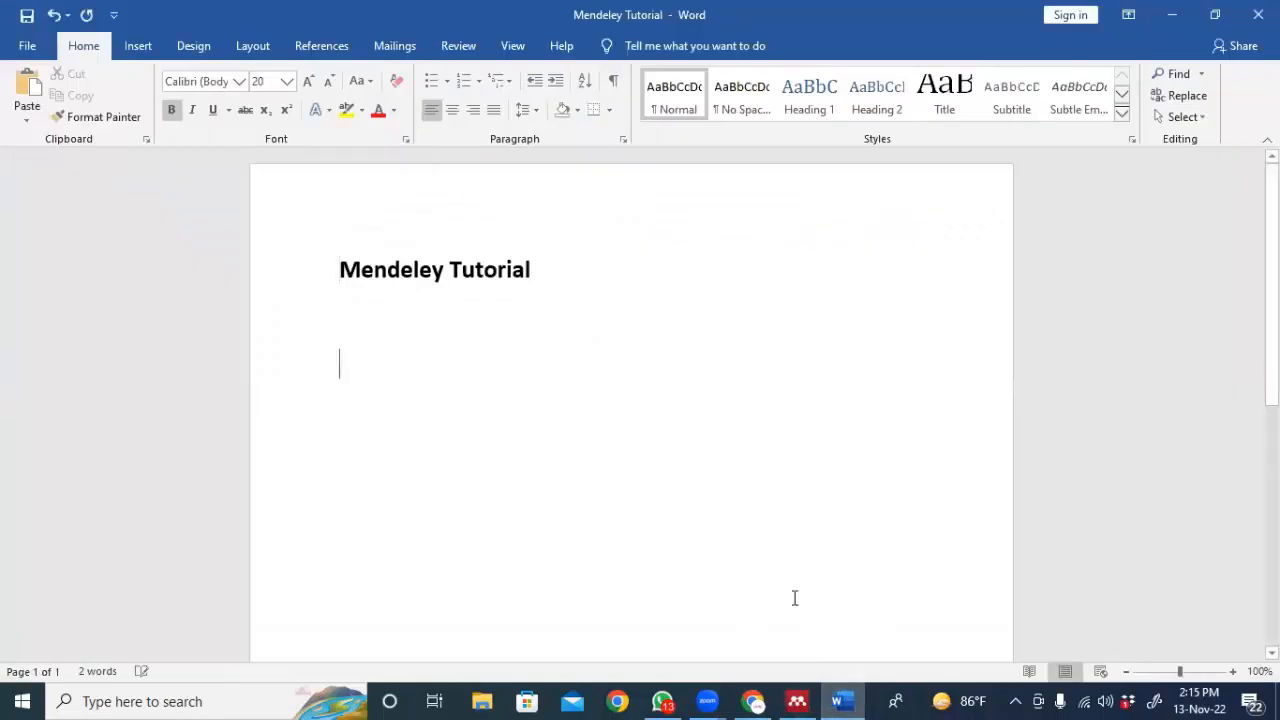
Open the "Nonsense-mediated mRNA decay" PDF from the Downloaded papers folder inside Downloads.
left_click(484, 700)
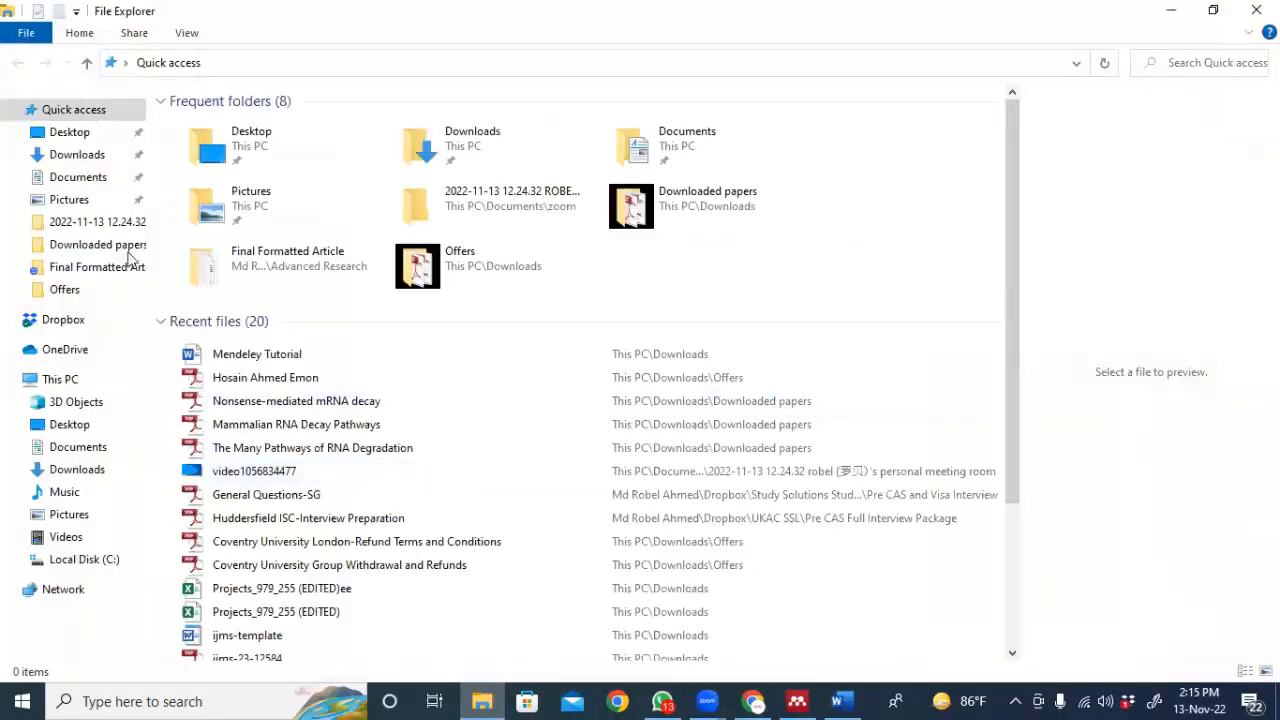
left_click(97, 160)
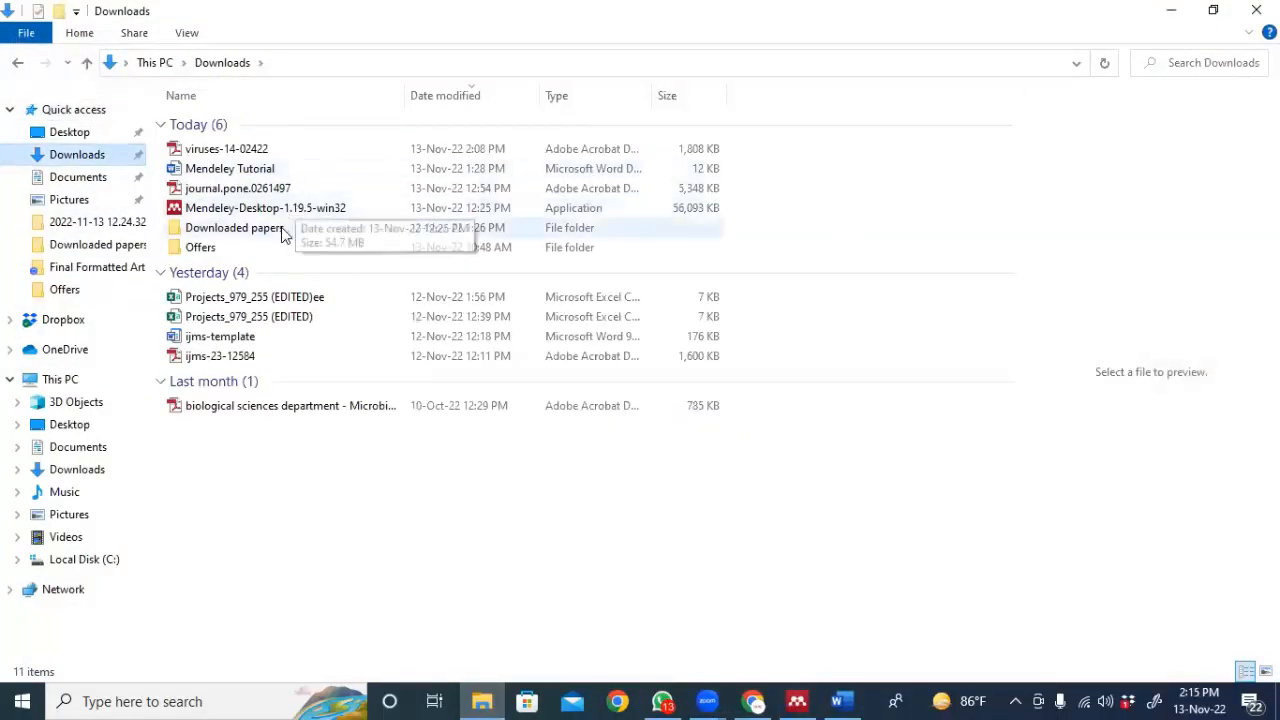
left_click(281, 230)
left_click(327, 229)
left_click(349, 228)
double_click(349, 230)
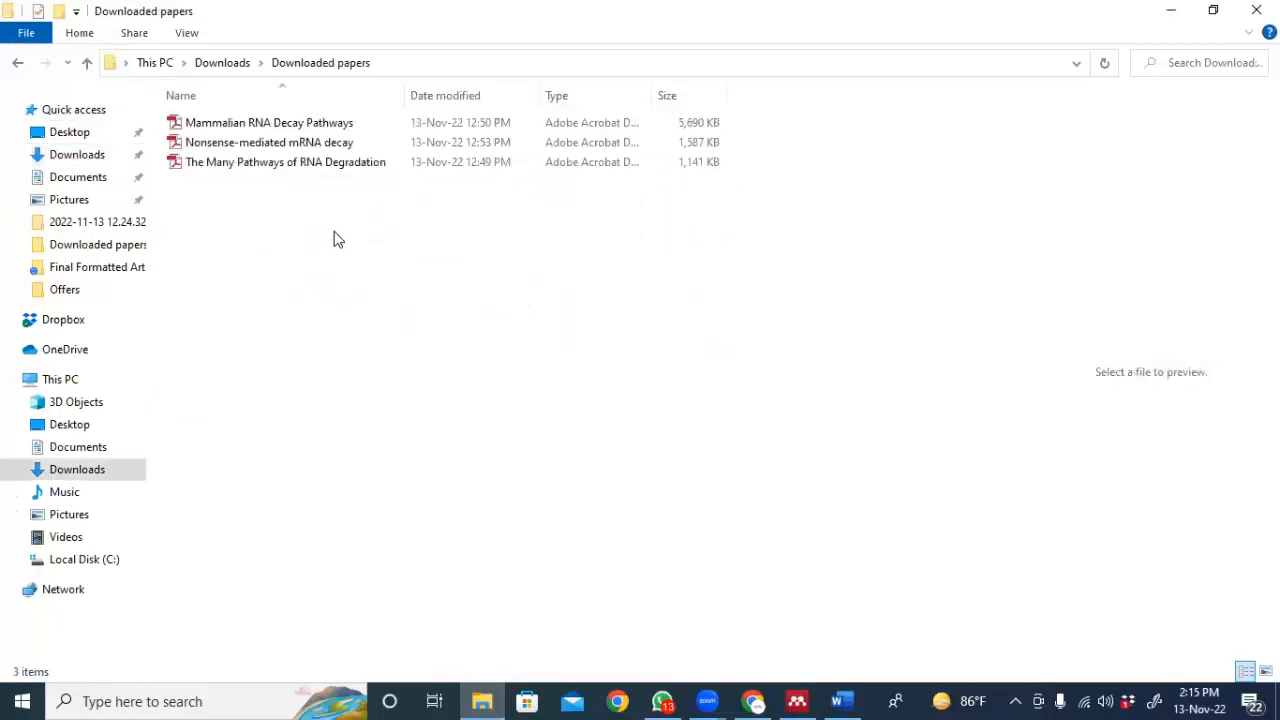
double_click(364, 142)
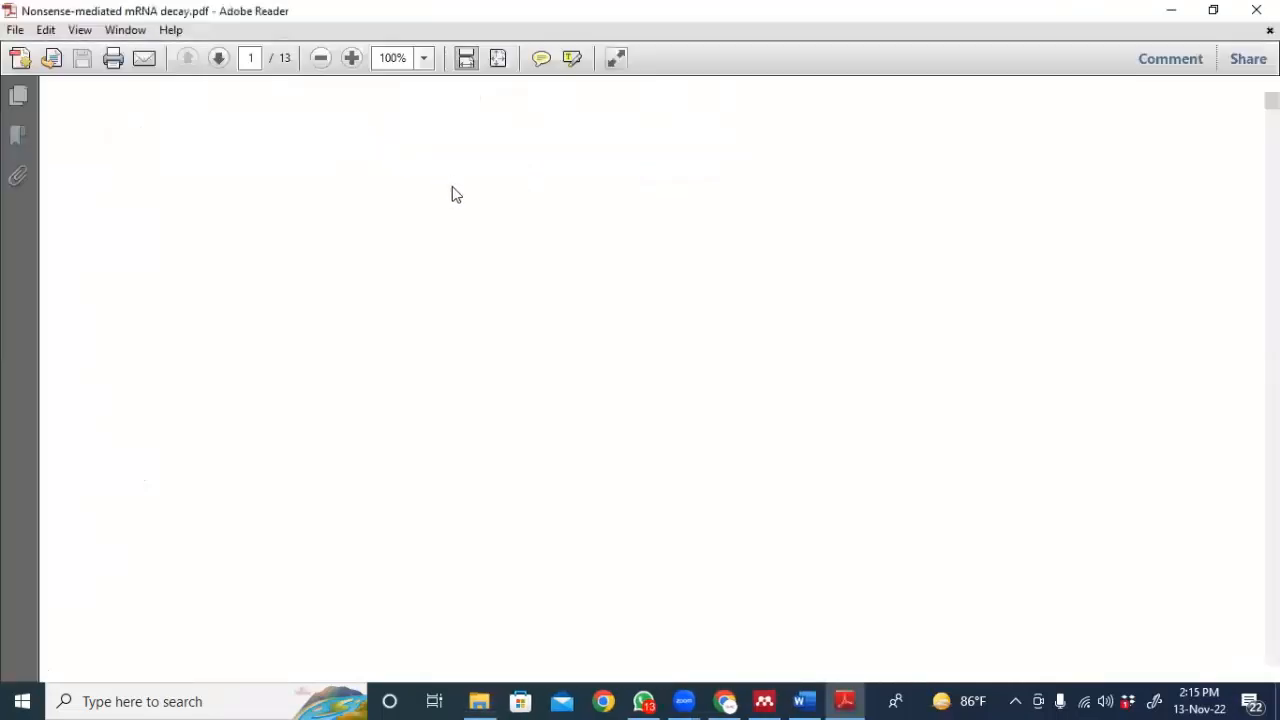
Copy the abstract's first sentence from the PDF and paste it below the title in the Word document.
scroll(589, 277, "down", 1)
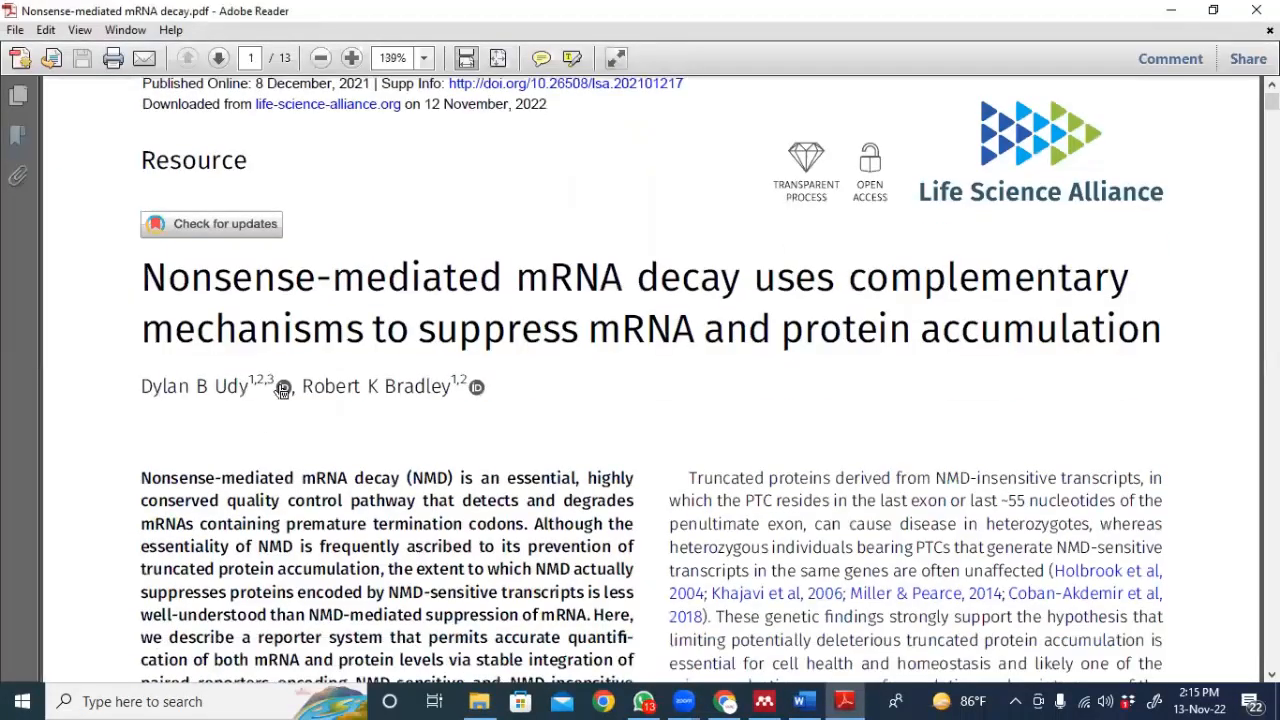
scroll(268, 447, "down", 1)
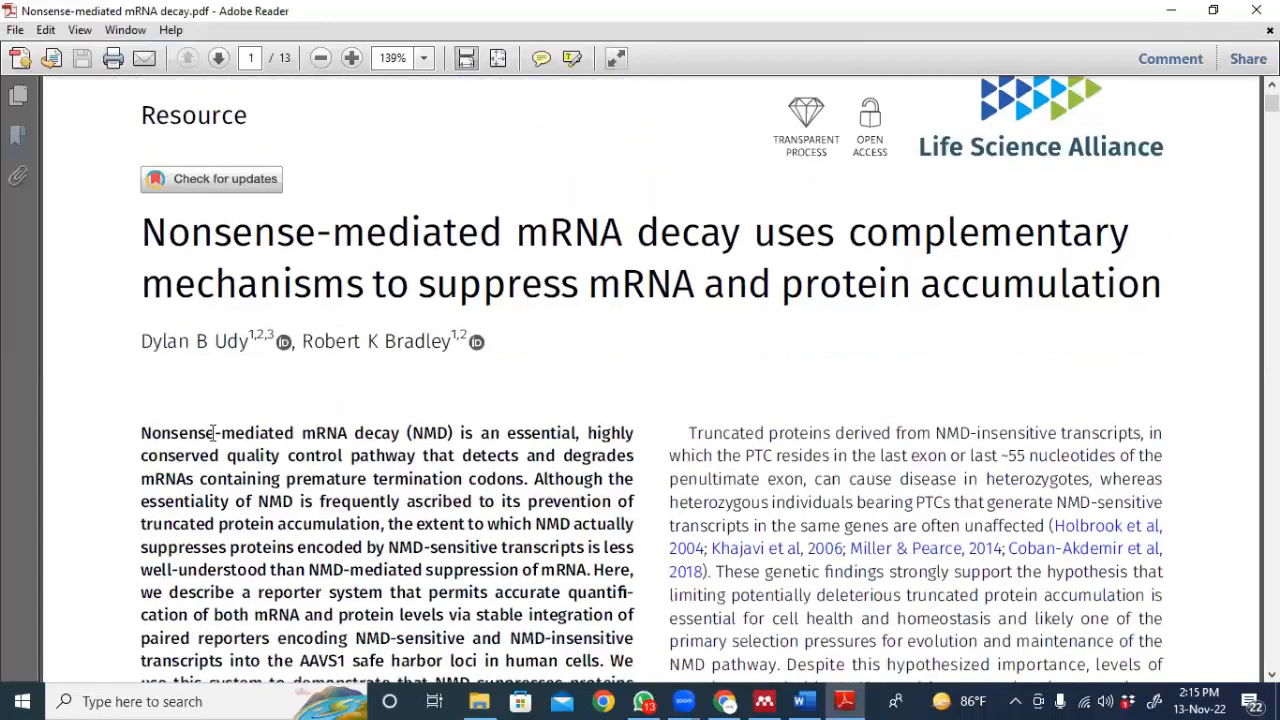
left_click_drag(143, 430, 502, 484)
key("ctrl+c")
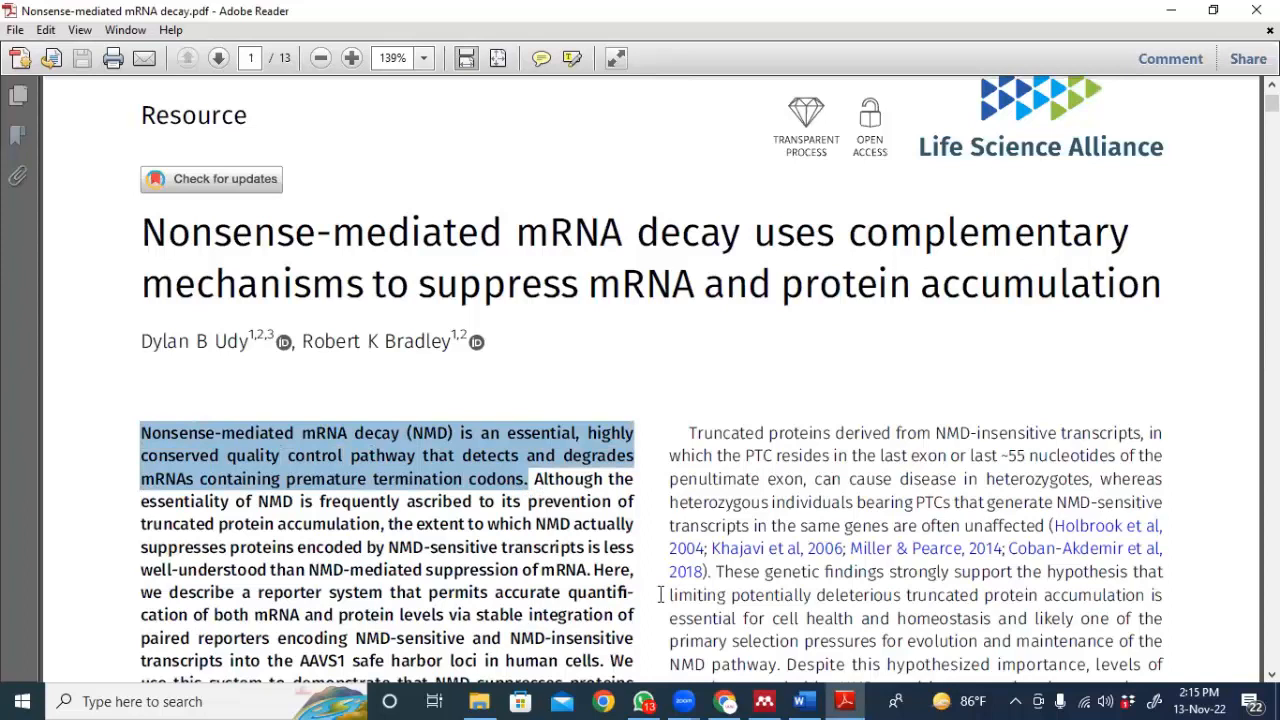
mouse_move(808, 700)
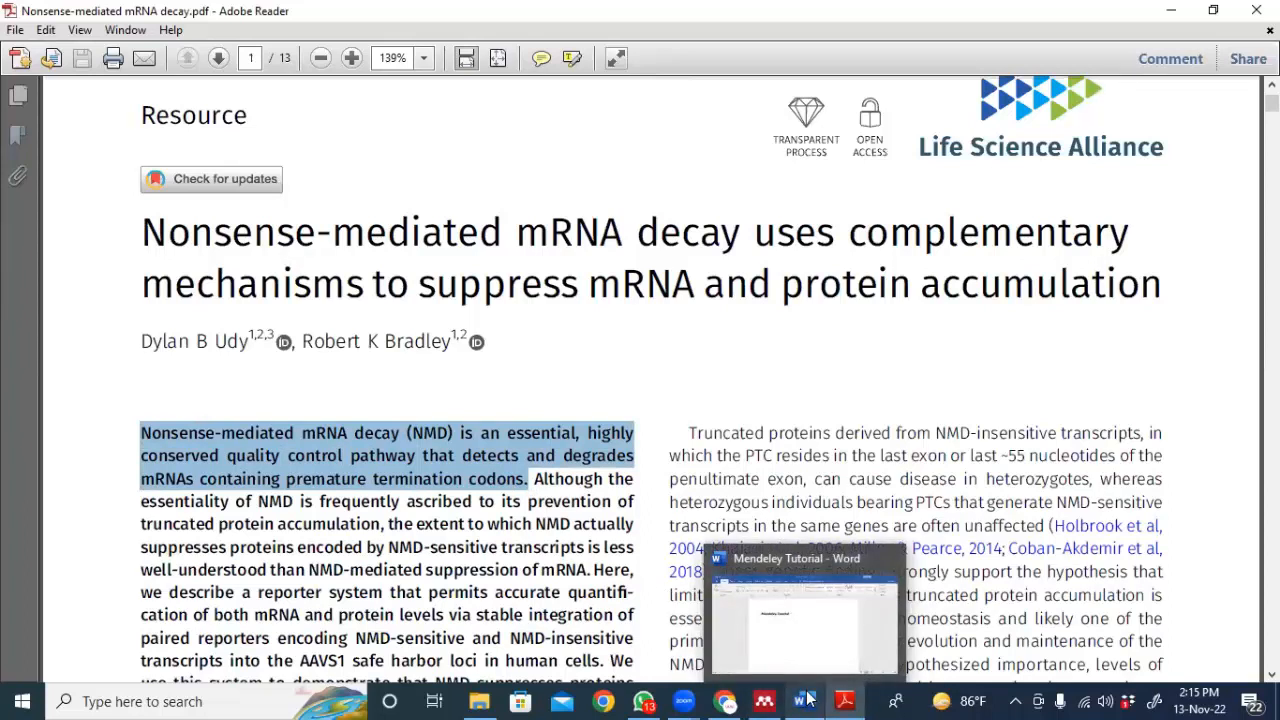
left_click(808, 700)
key("ctrl+v")
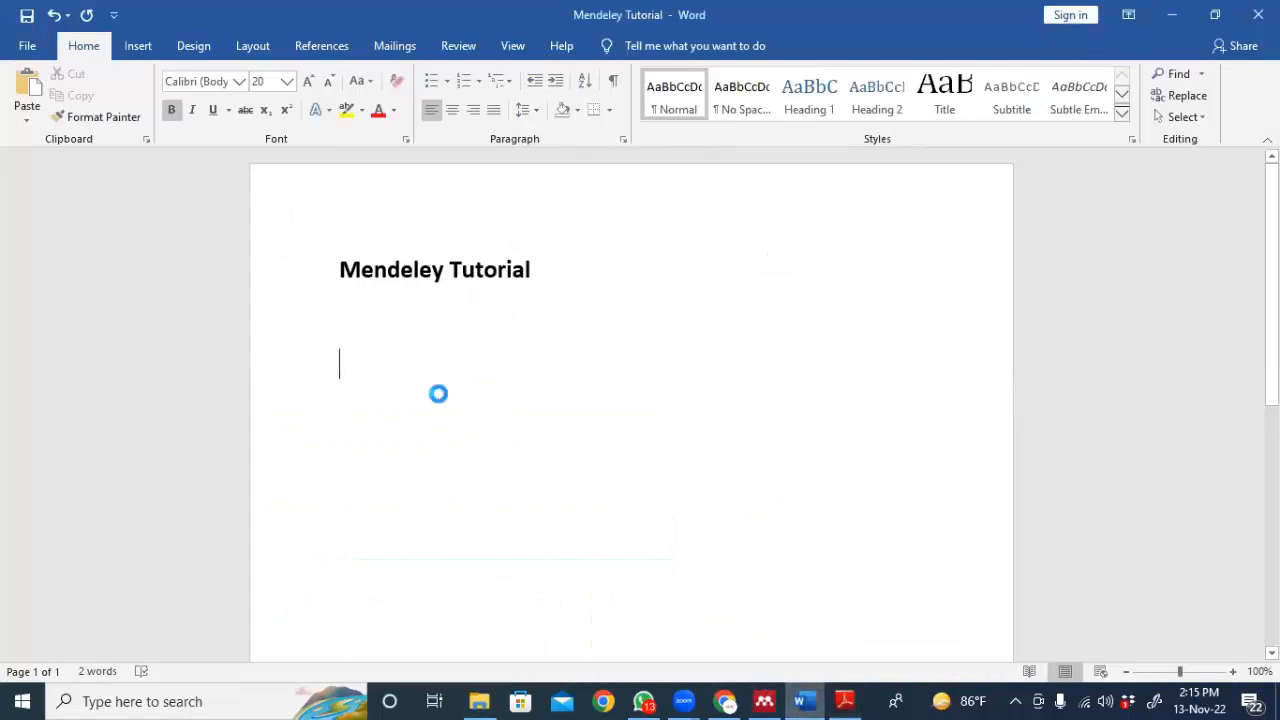
Remove the line breaks inside the pasted sentence so that it flows as one continuous paragraph.
left_click(341, 368)
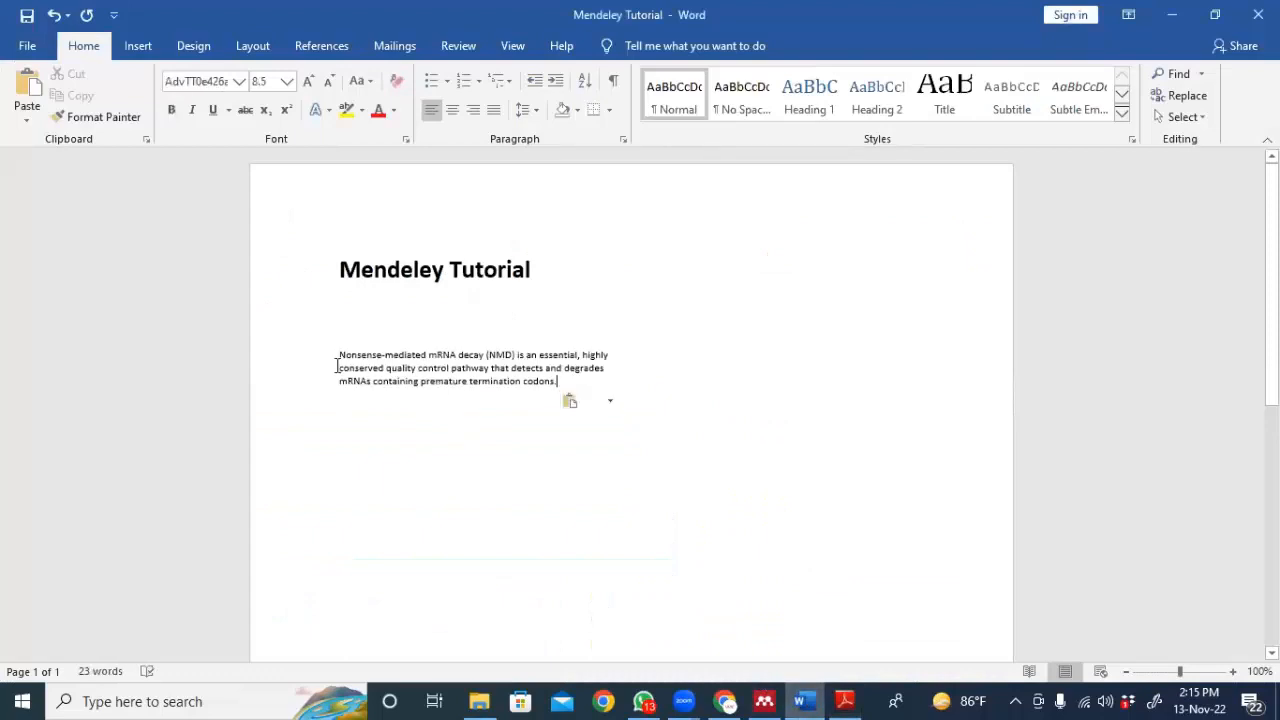
key("BackSpace")
left_click(608, 356)
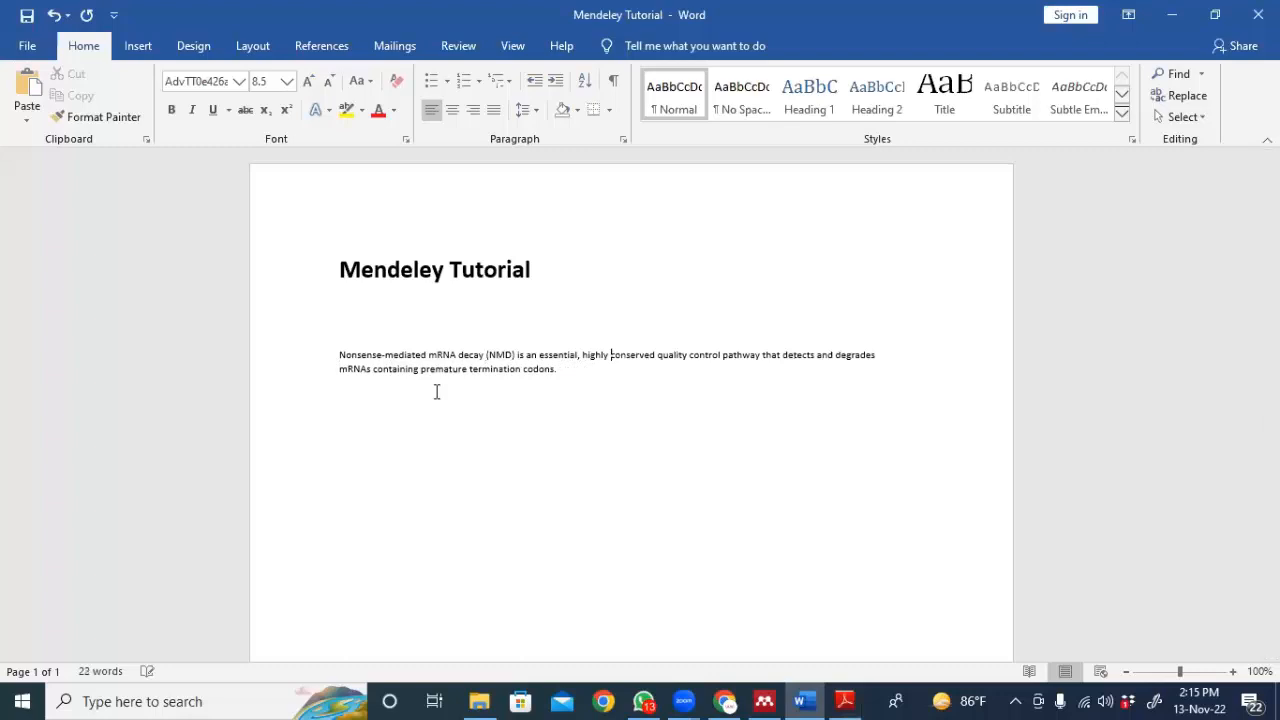
left_click(330, 370)
left_click(333, 369)
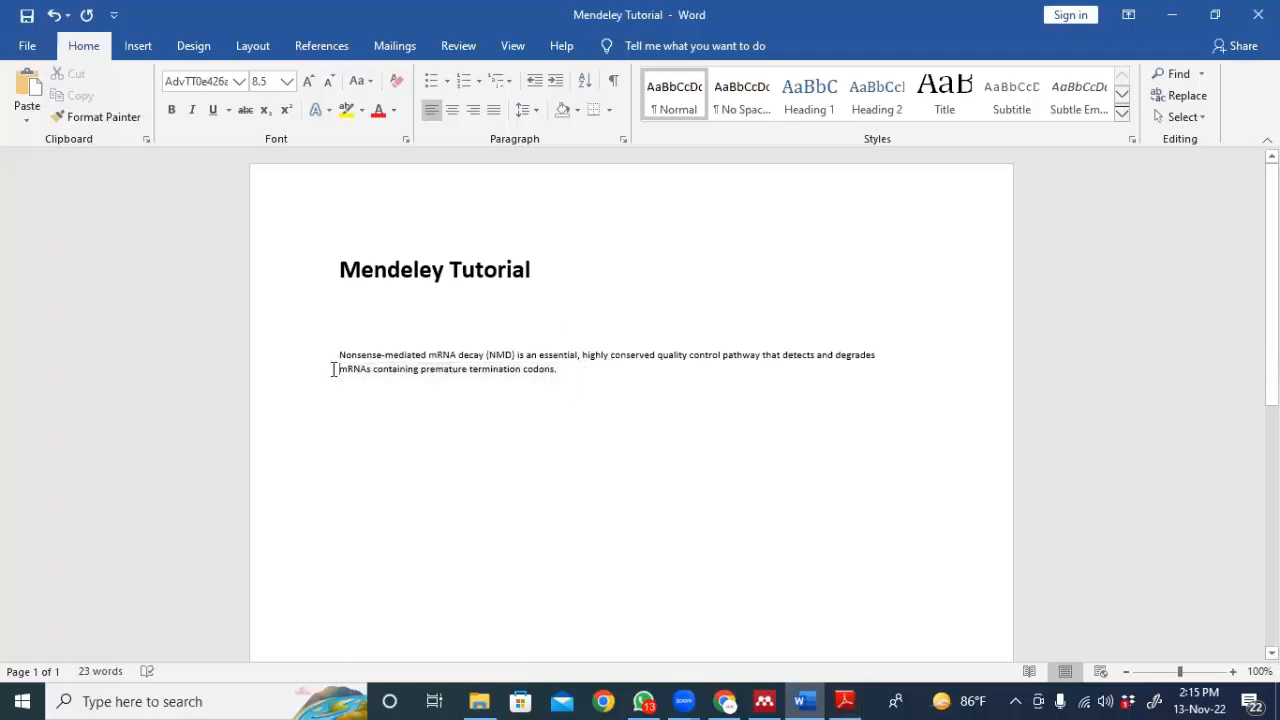
key("BackSpace")
Increase the pasted paragraph's font size to 13.5 and justify its alignment.
left_click_drag(345, 310, 543, 391)
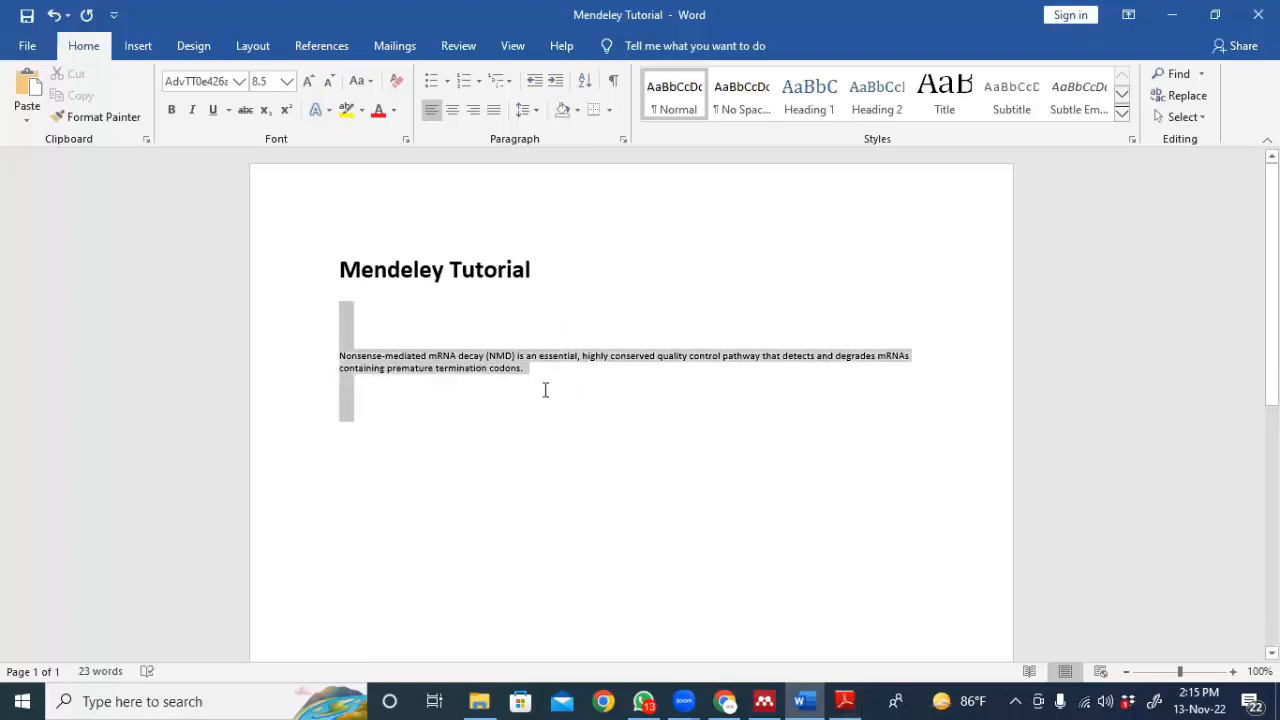
left_click(312, 84)
left_click(312, 84)
left_click(312, 84)
left_click(312, 84)
left_click(312, 84)
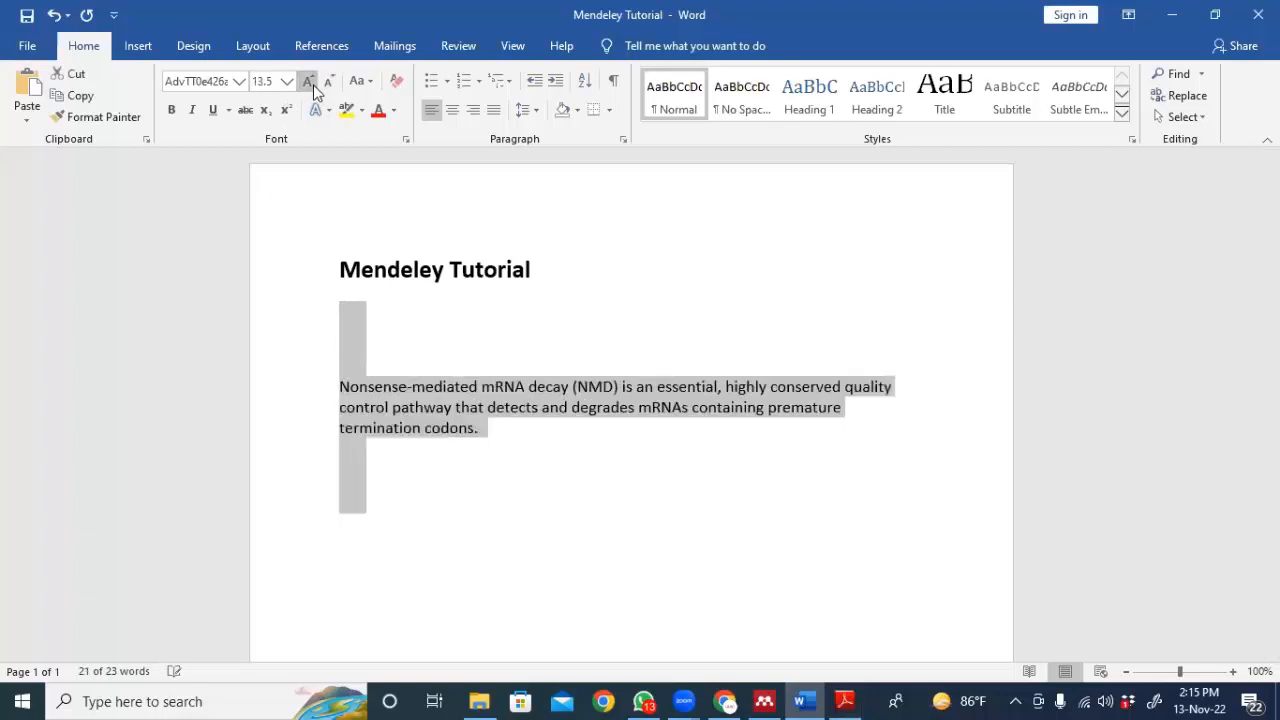
left_click(493, 110)
left_click(540, 525)
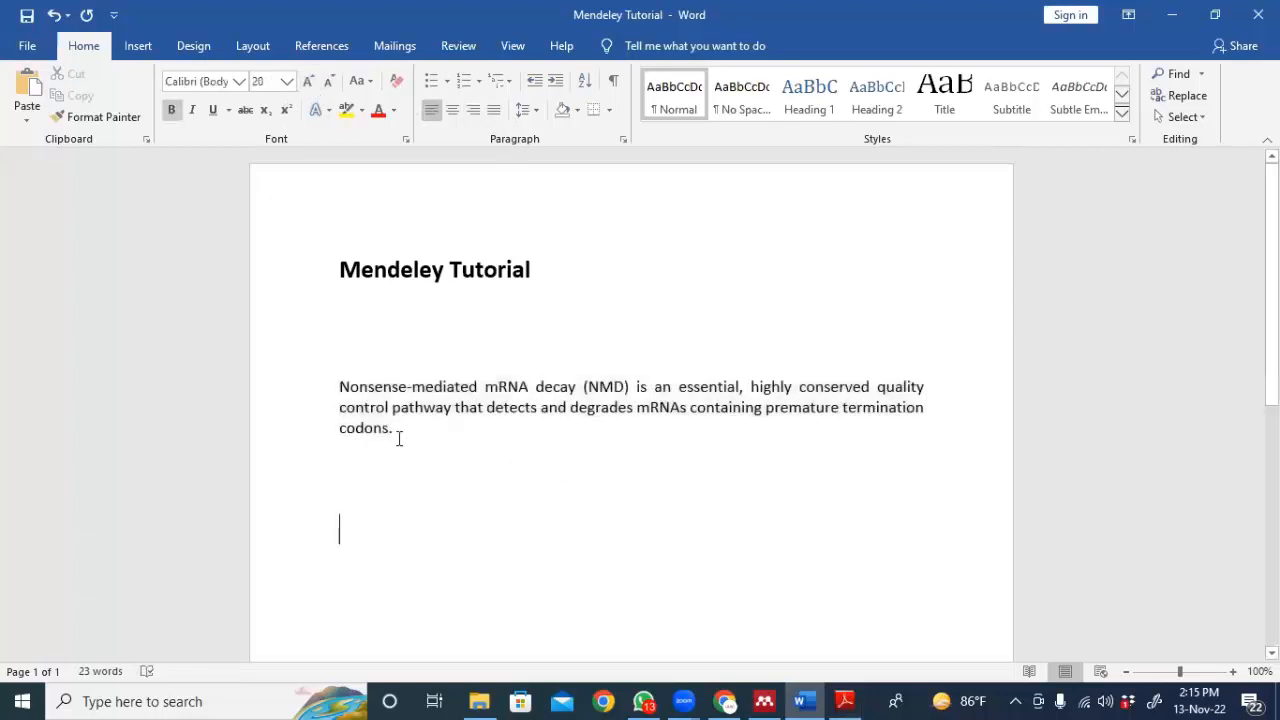
Add a space before the sentence's final period, and highlight the first author's first name in the article PDF.
left_click(391, 430)
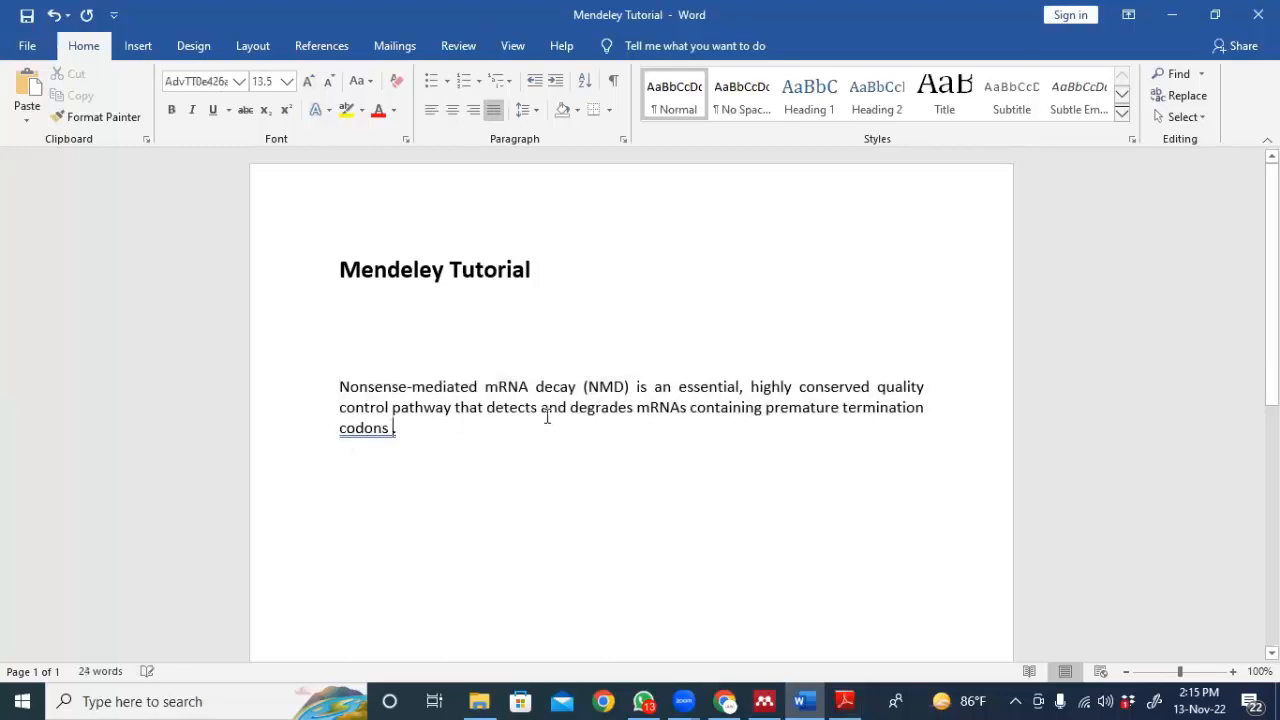
left_click(326, 45)
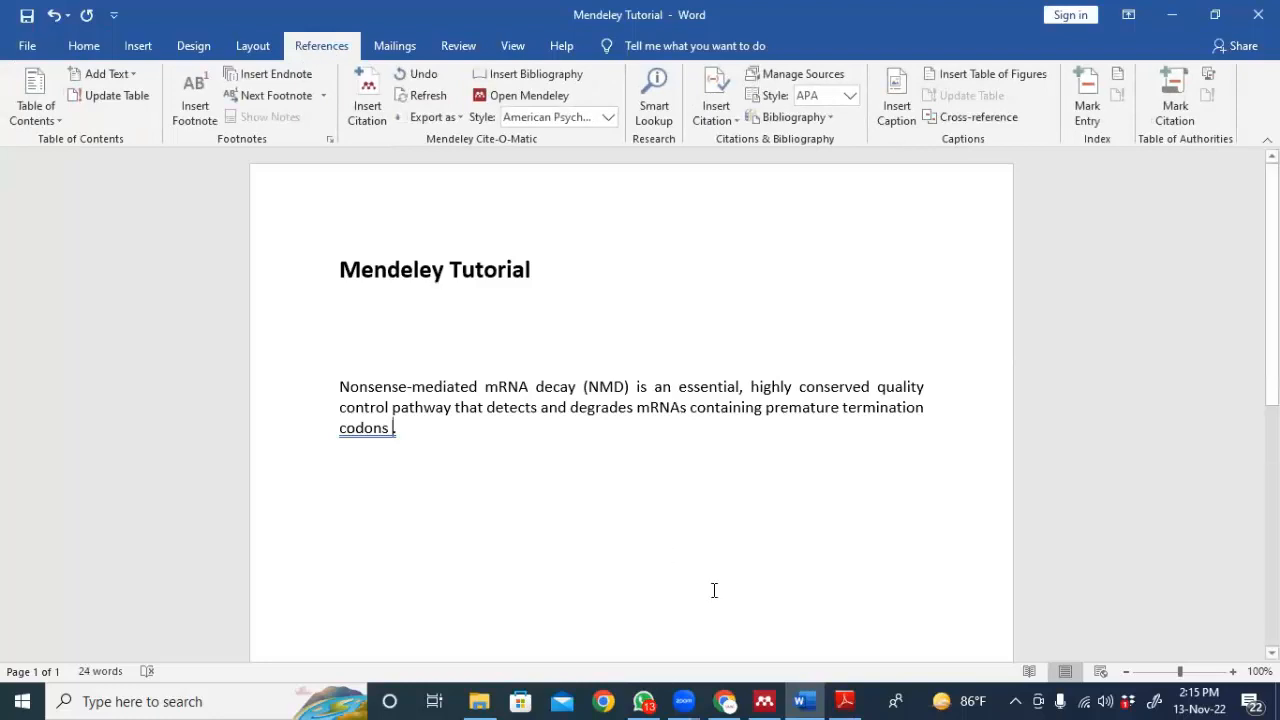
left_click(845, 700)
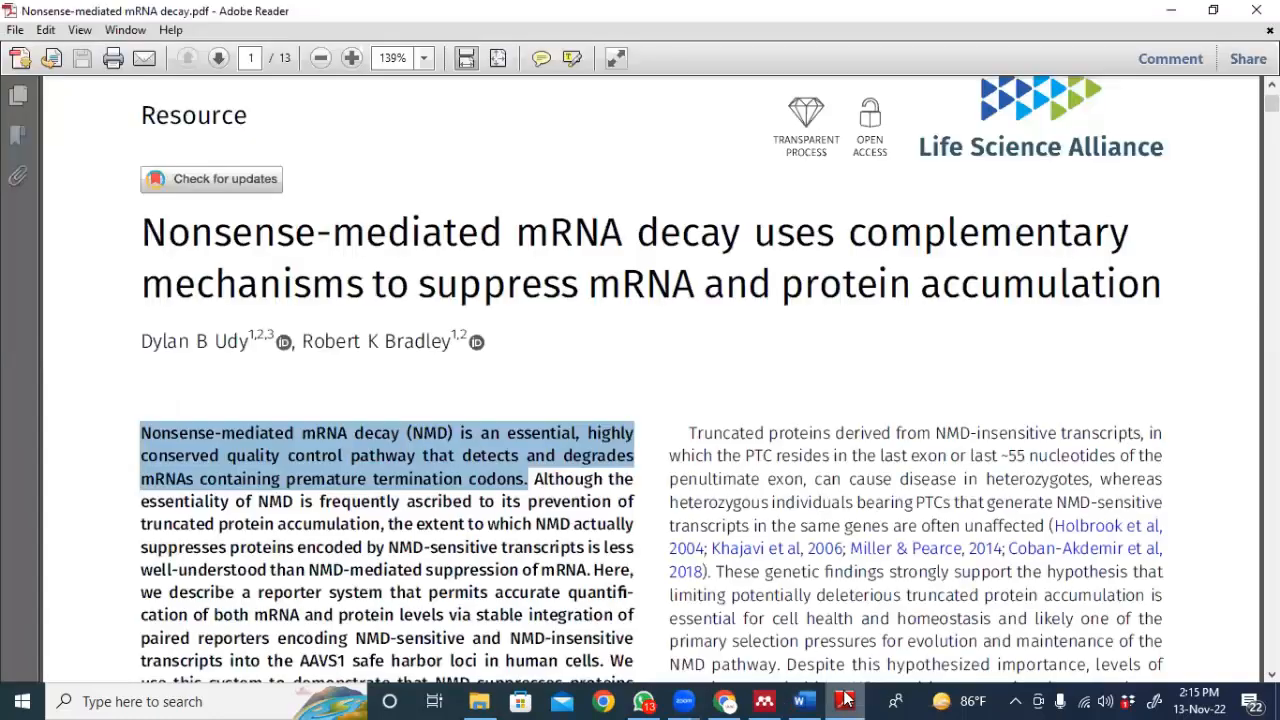
left_click(157, 340)
key("Escape")
left_click_drag(122, 340, 192, 345)
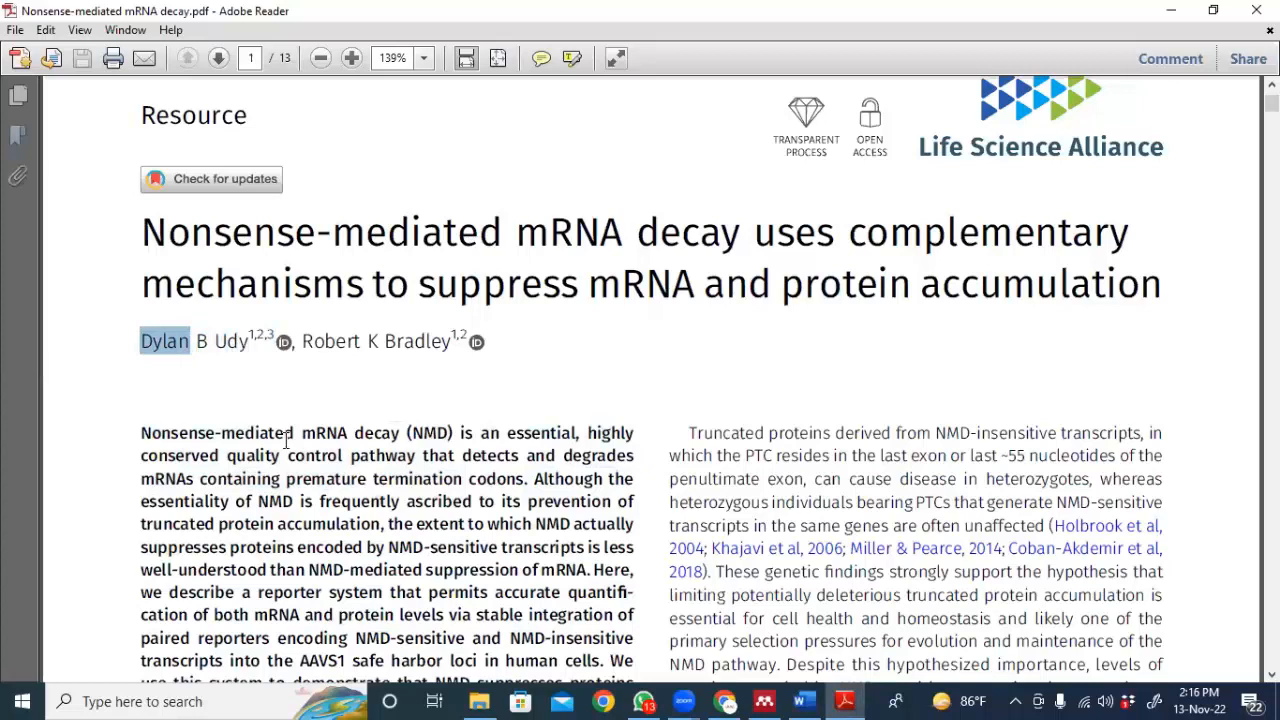
In Word, insert a Mendeley citation for the nonsense-mediated mRNA decay article before the final period, searching My Library by the first author's first name.
left_click(801, 699)
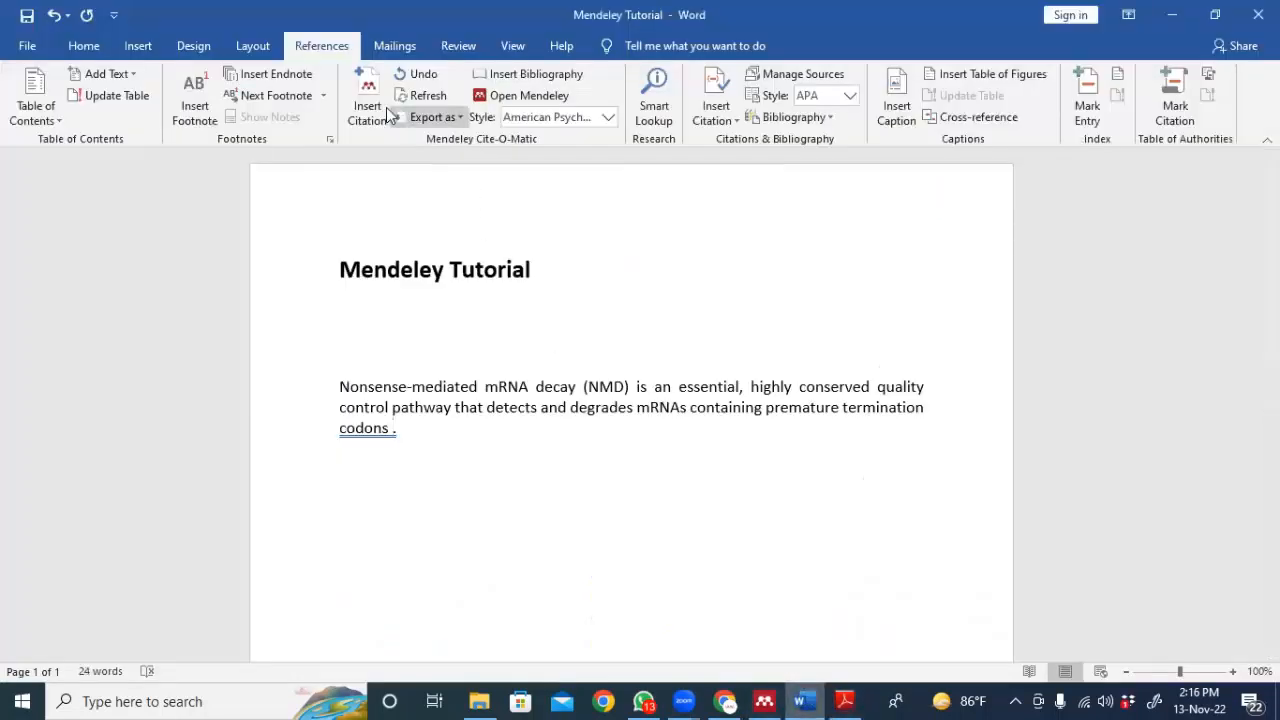
left_click(390, 430)
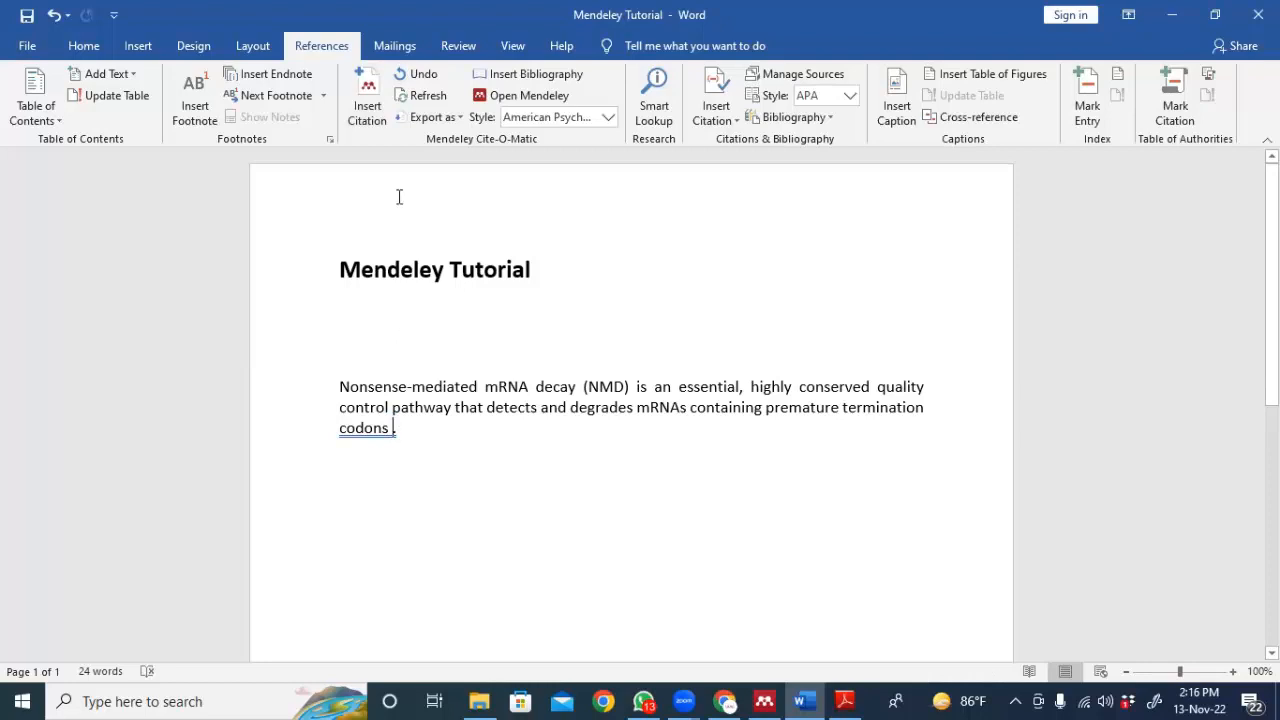
left_click(367, 105)
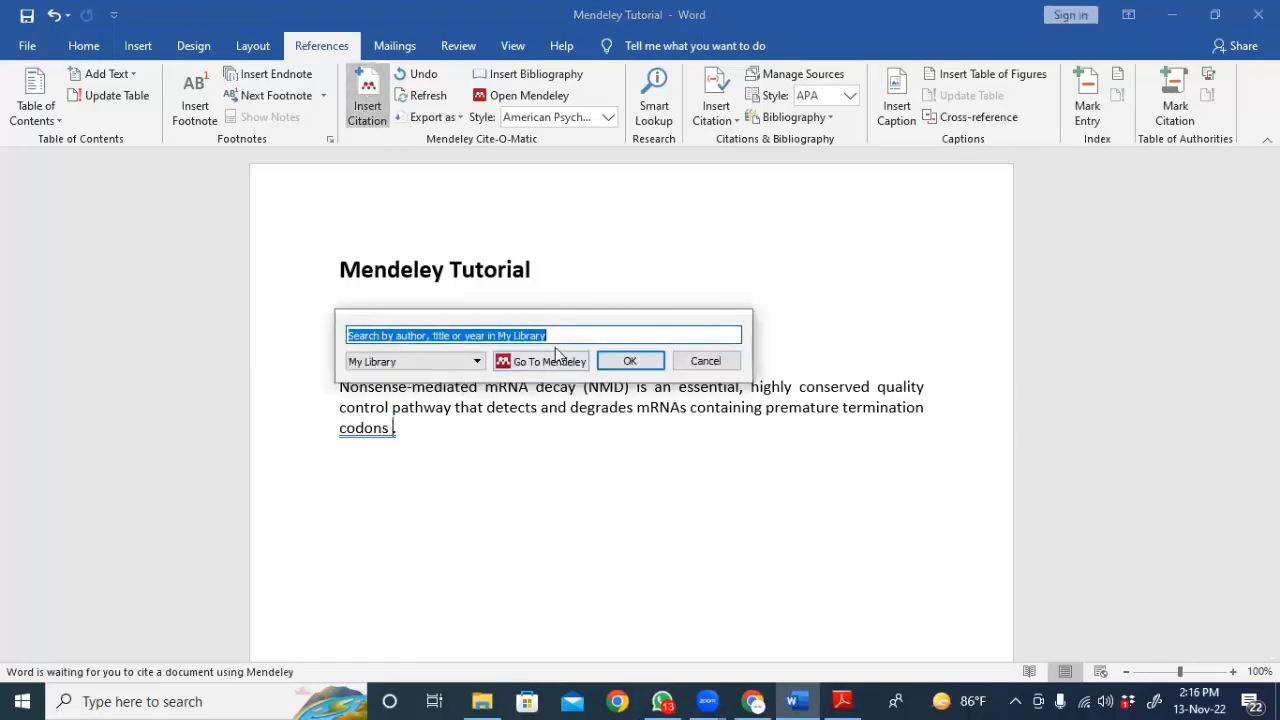
type("Dylan")
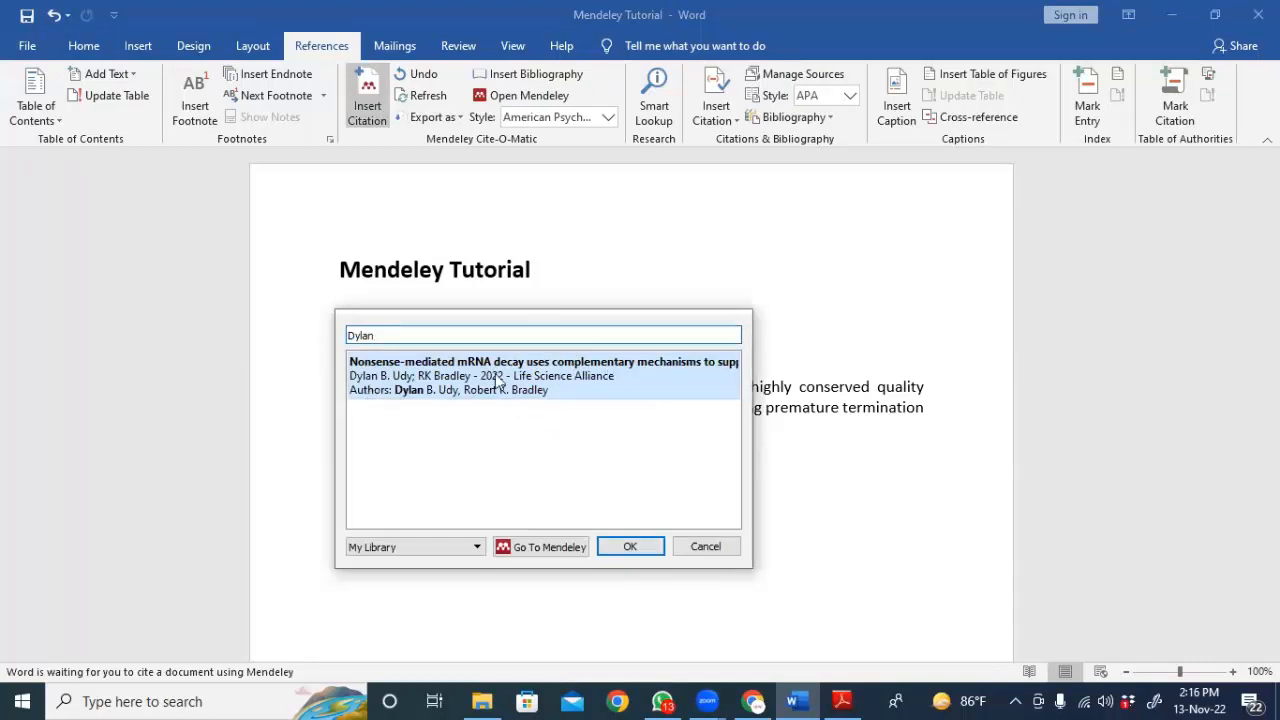
left_click(568, 385)
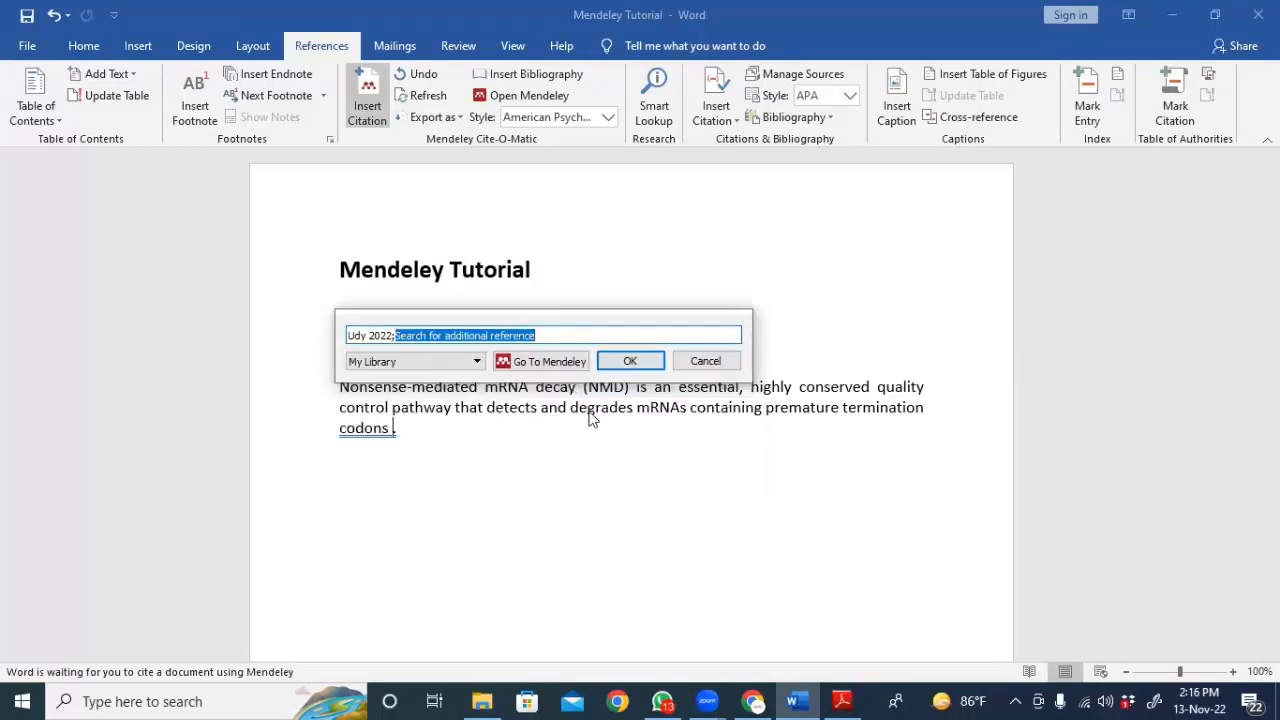
left_click(631, 364)
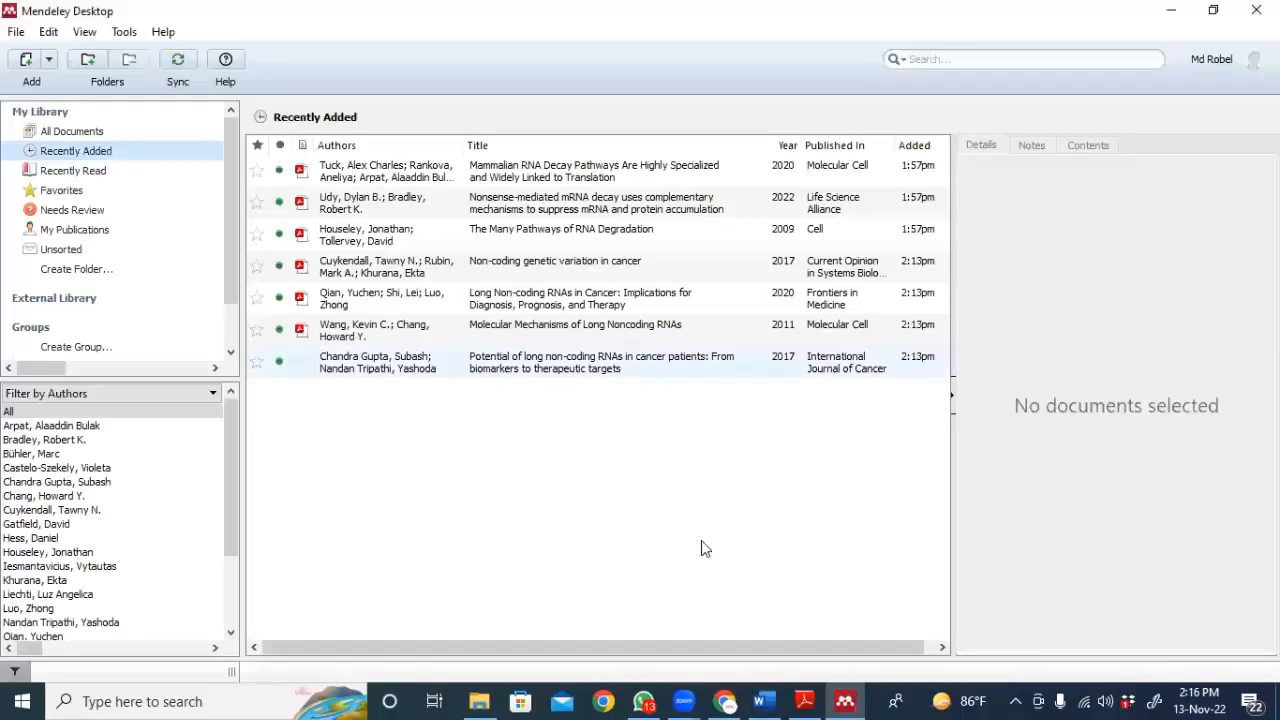
left_click(759, 701)
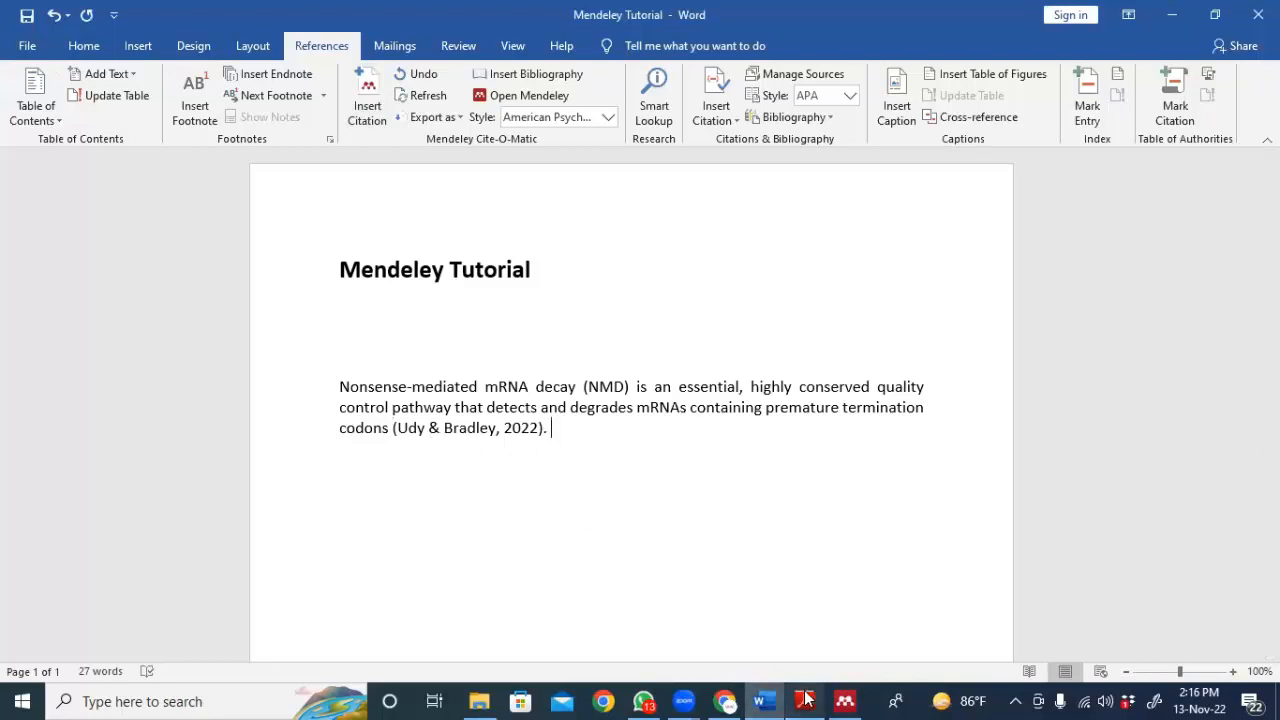
Continue the paragraph after the first citation with the text "It has important role on cancer".
mouse_move(806, 699)
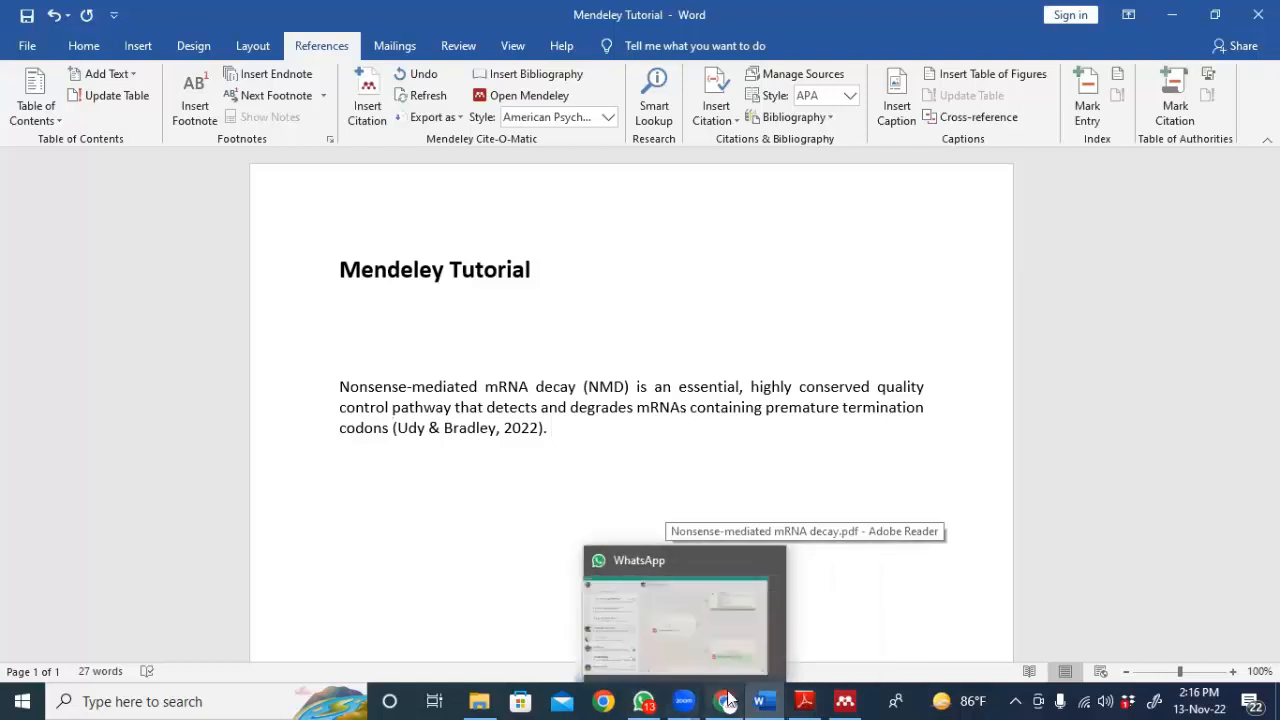
mouse_move(755, 698)
key("Return")
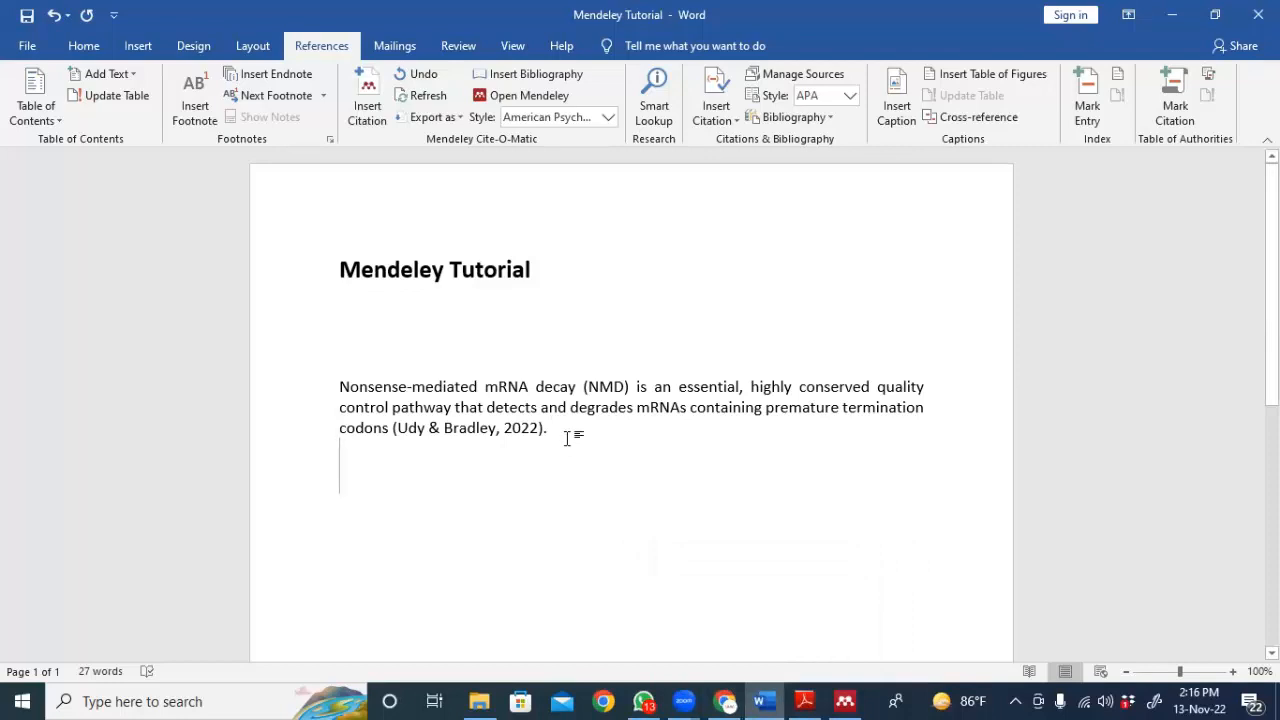
type("It i")
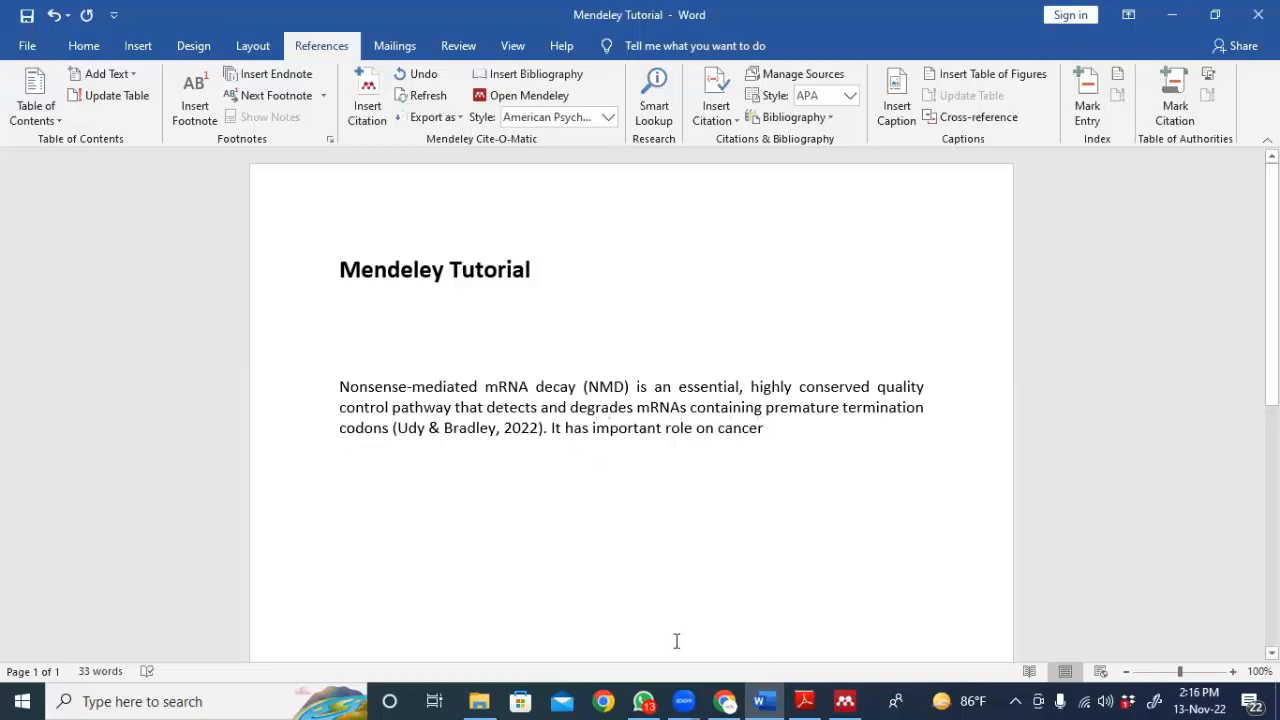
Cite "Molecular Mechanisms of Long Noncoding RNAs" after the word cancer, searching My Library for "molecular", and end the sentence with a period and a new line.
left_click(845, 701)
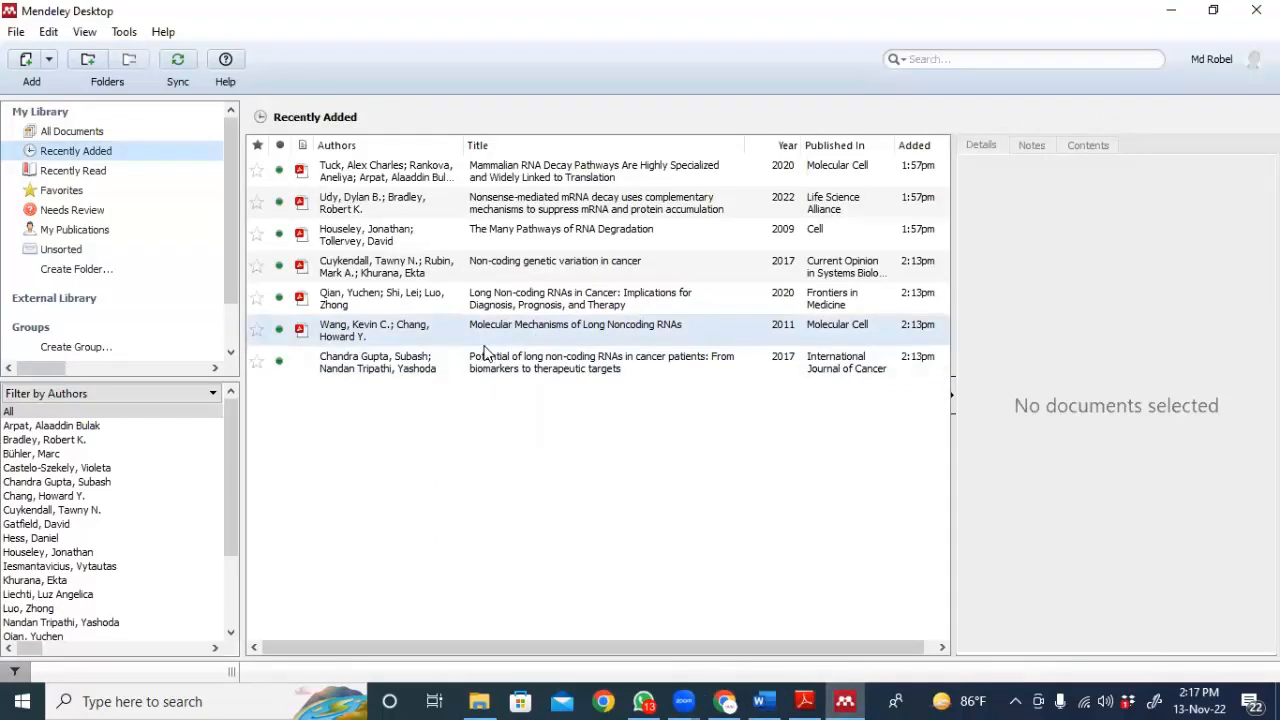
left_click(845, 701)
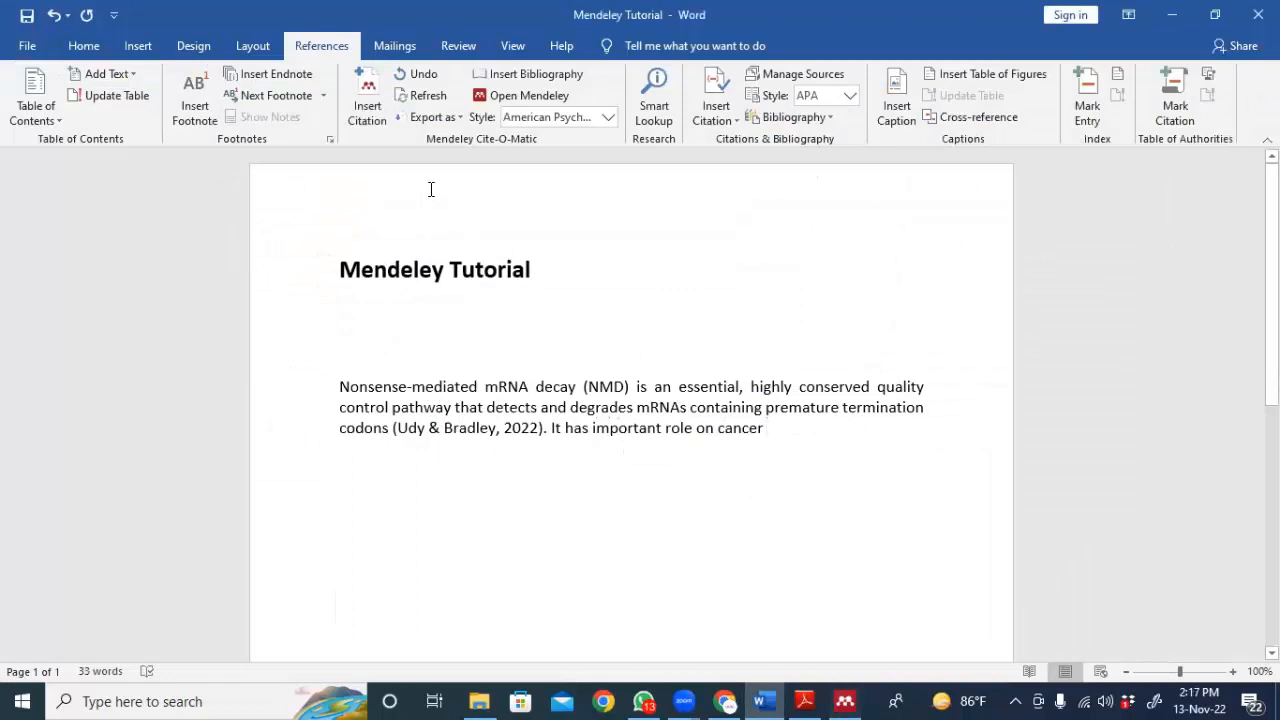
left_click(367, 100)
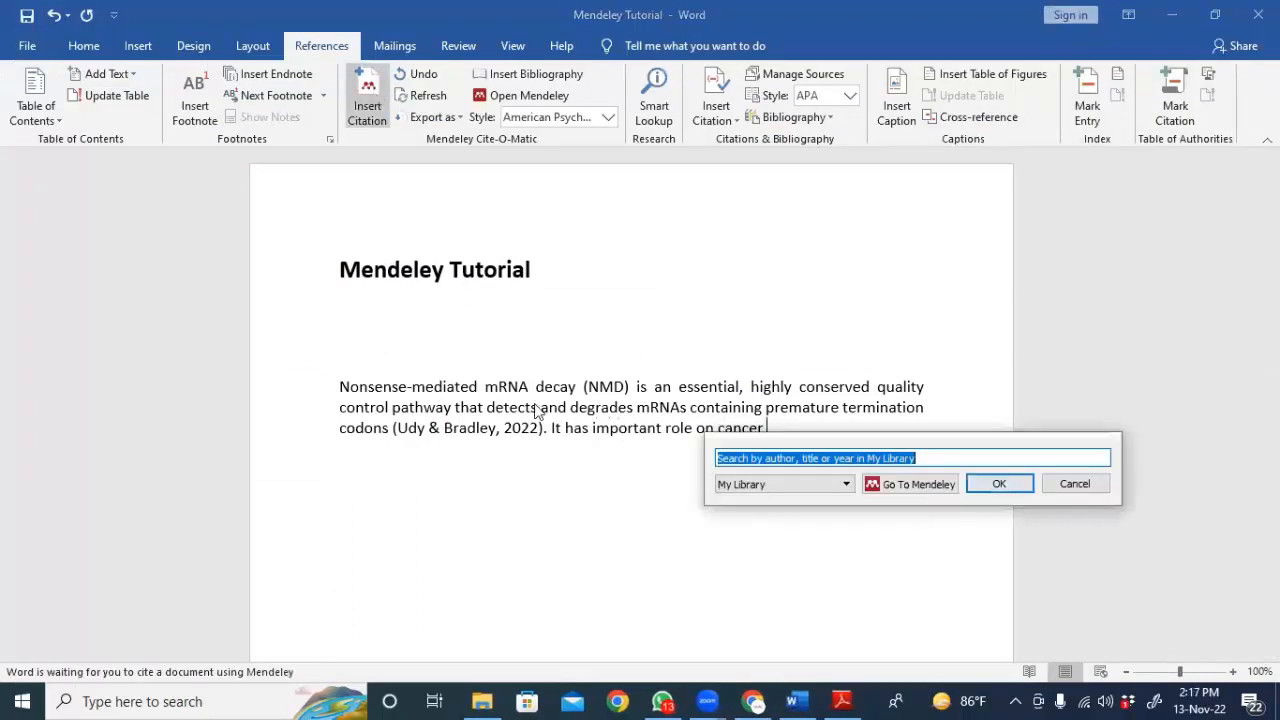
type("molecul")
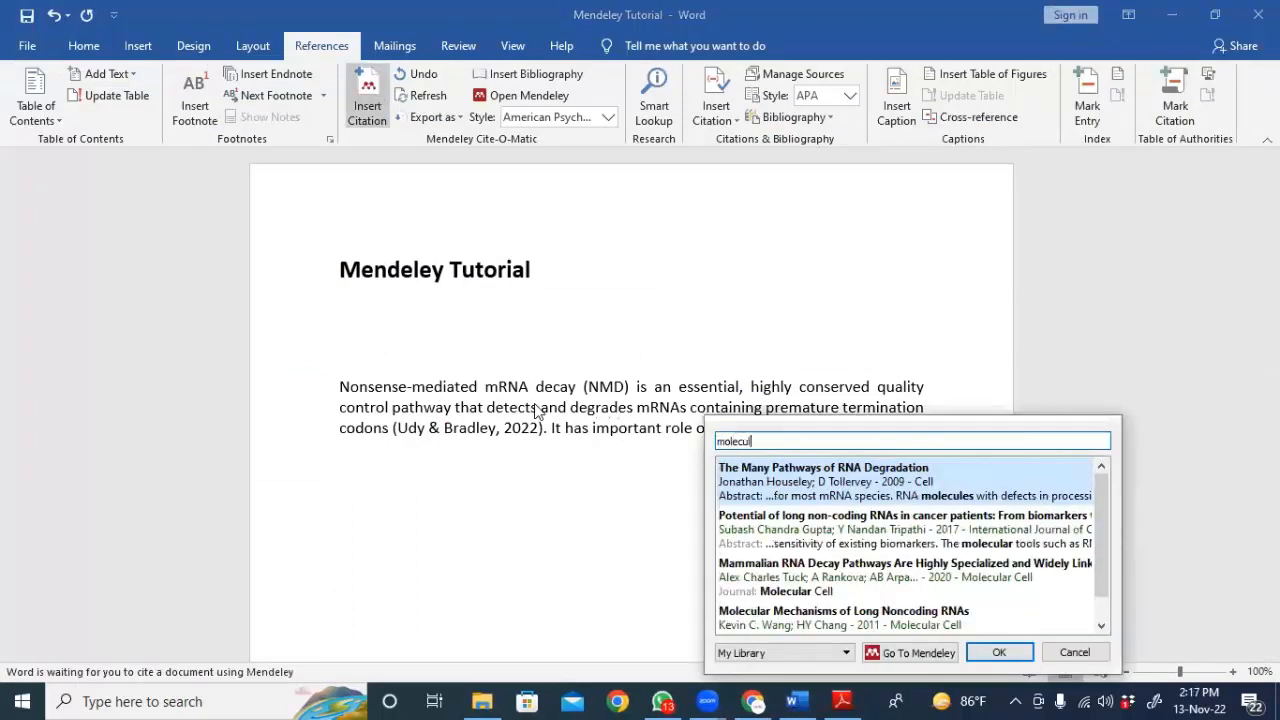
type("ar")
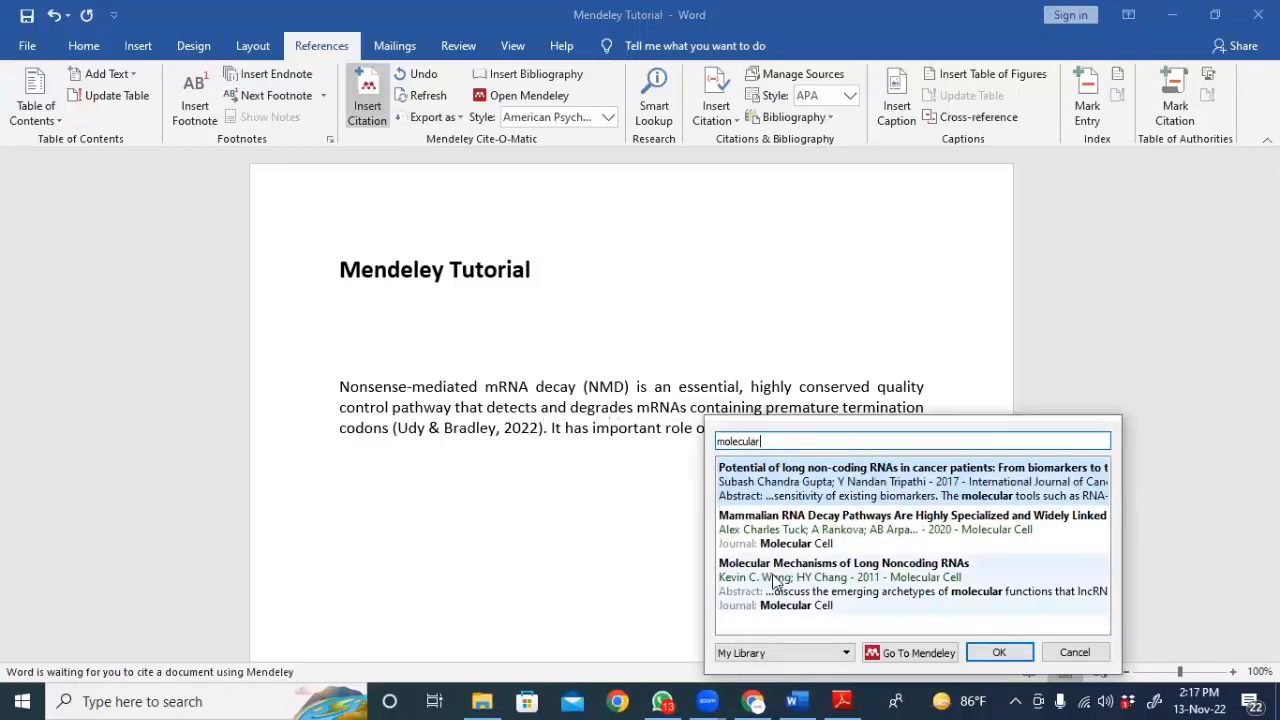
left_click(903, 578)
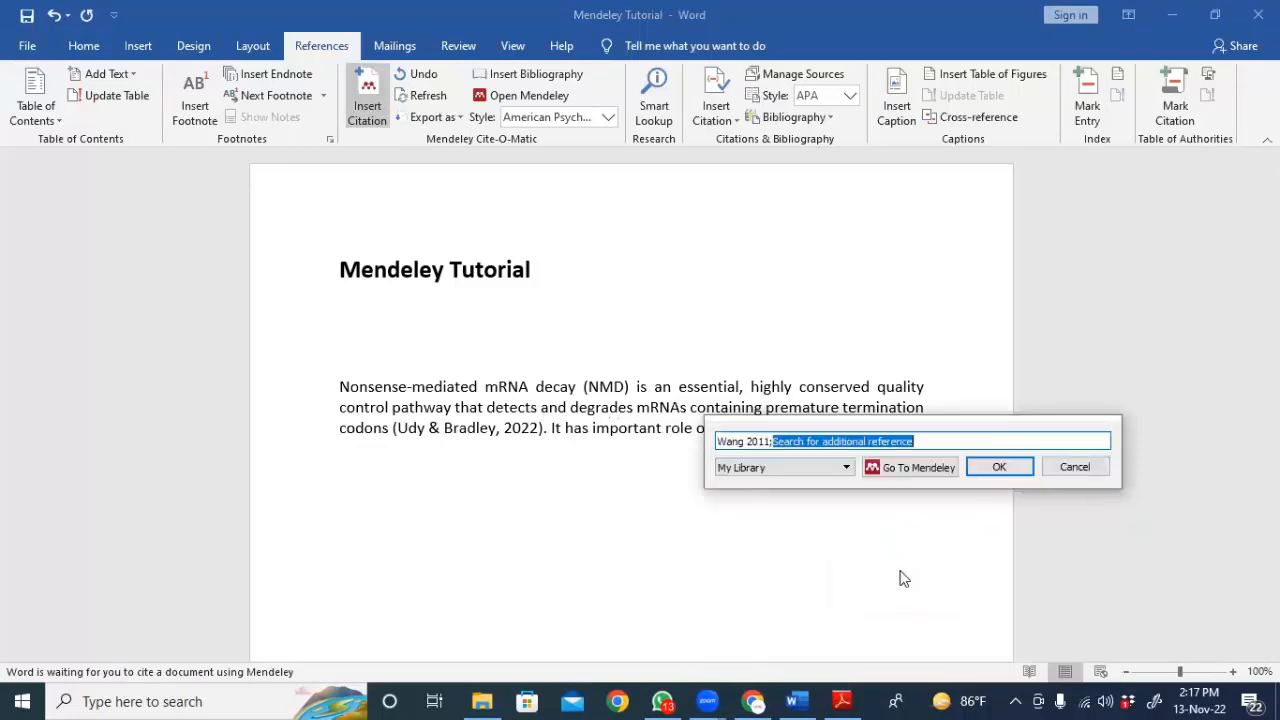
left_click(999, 469)
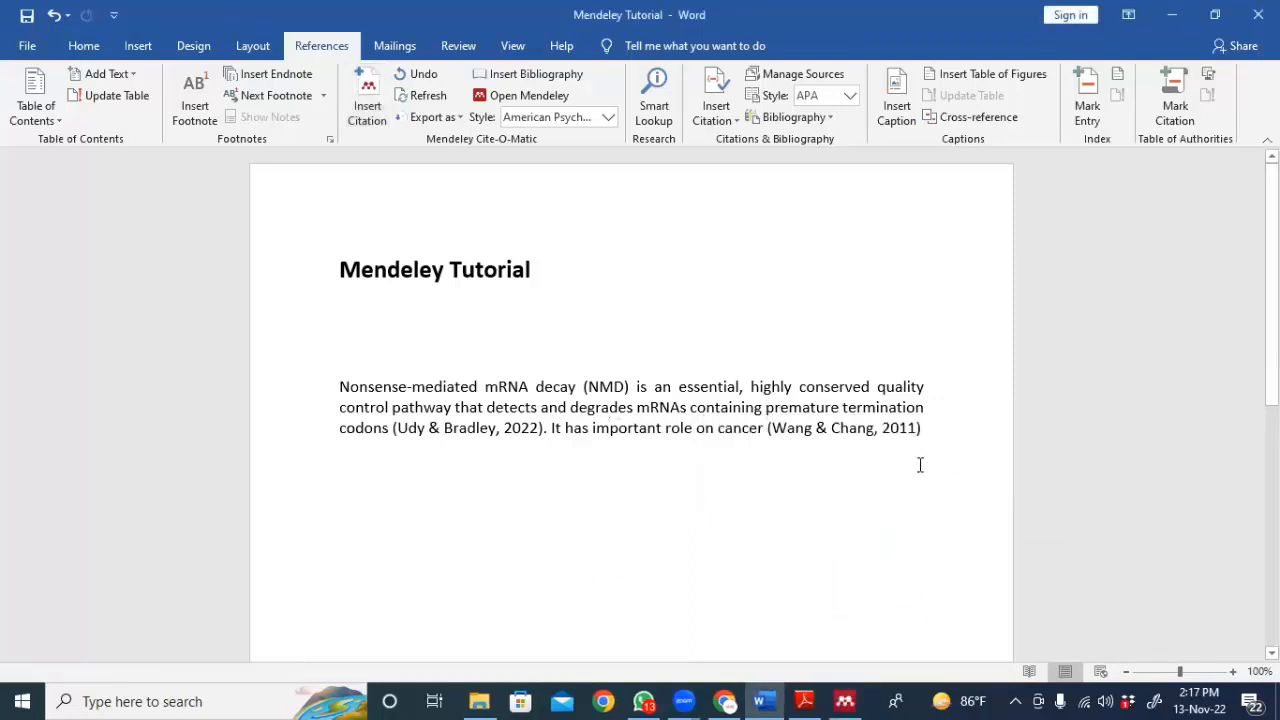
type(".")
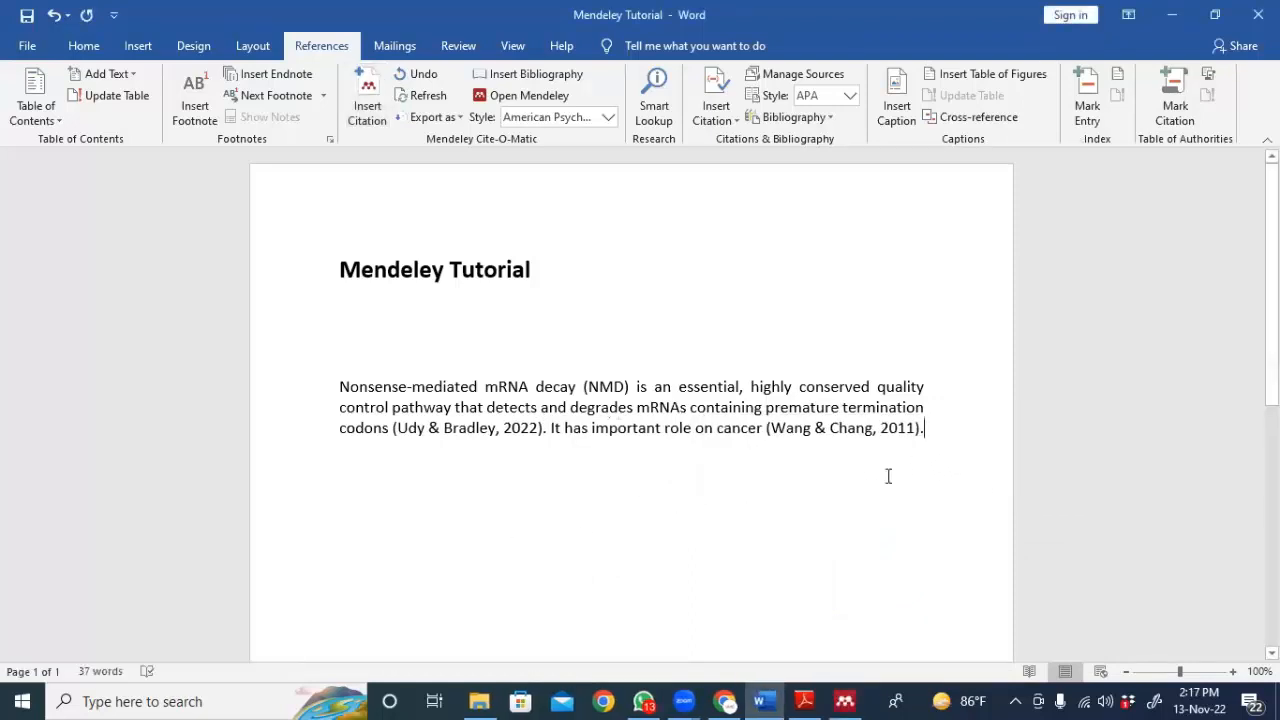
key("Return")
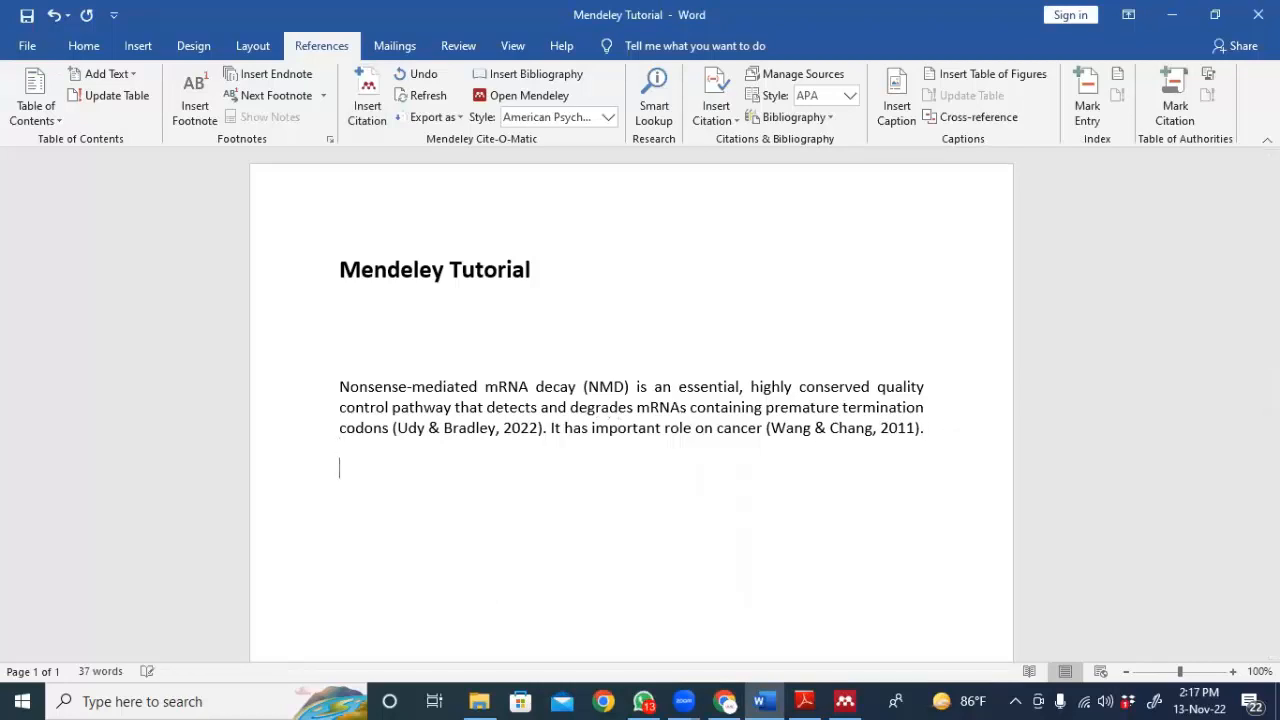
Switch the Mendeley citation style to IEEE and back to American Psychological Association 7th edition.
left_click(513, 427)
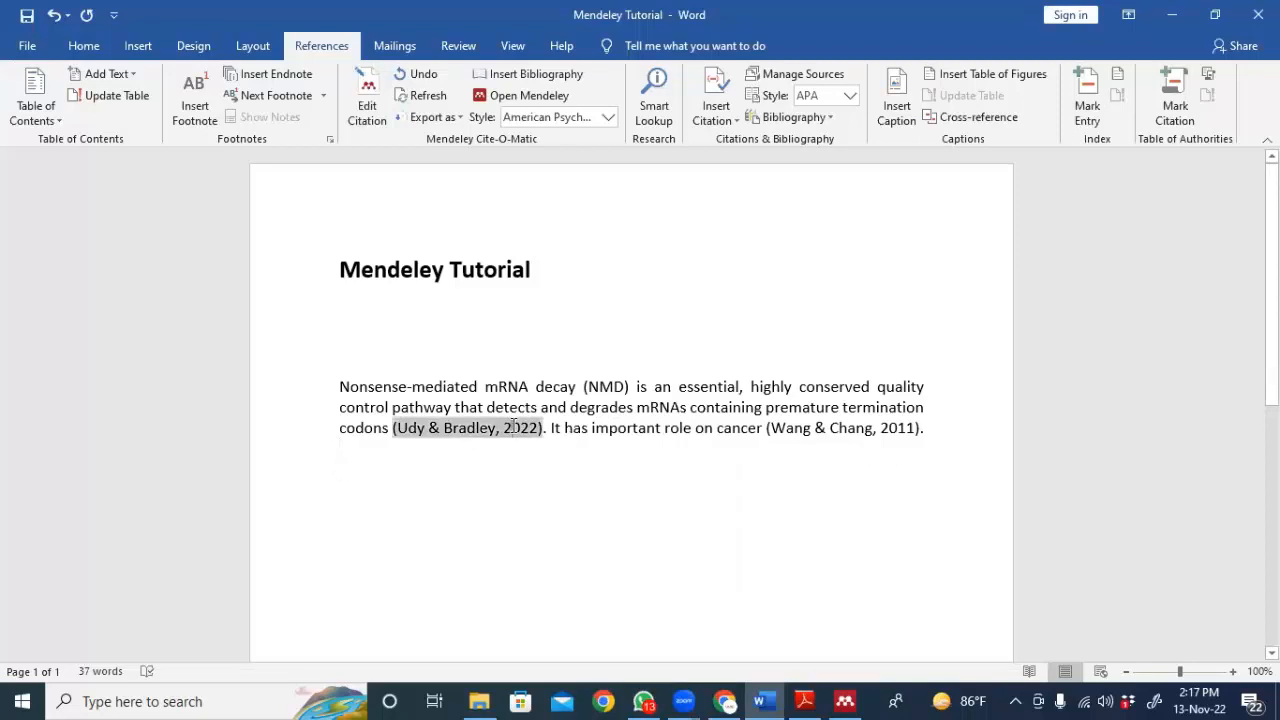
left_click(847, 427)
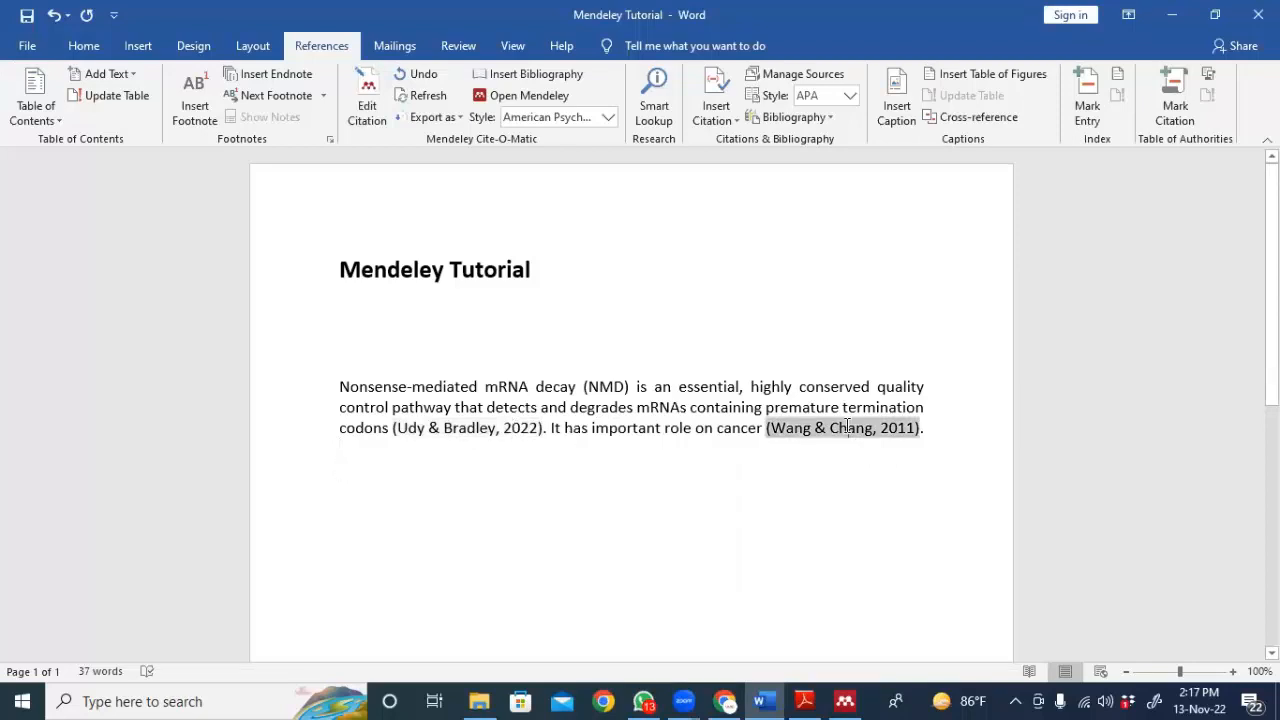
left_click(607, 117)
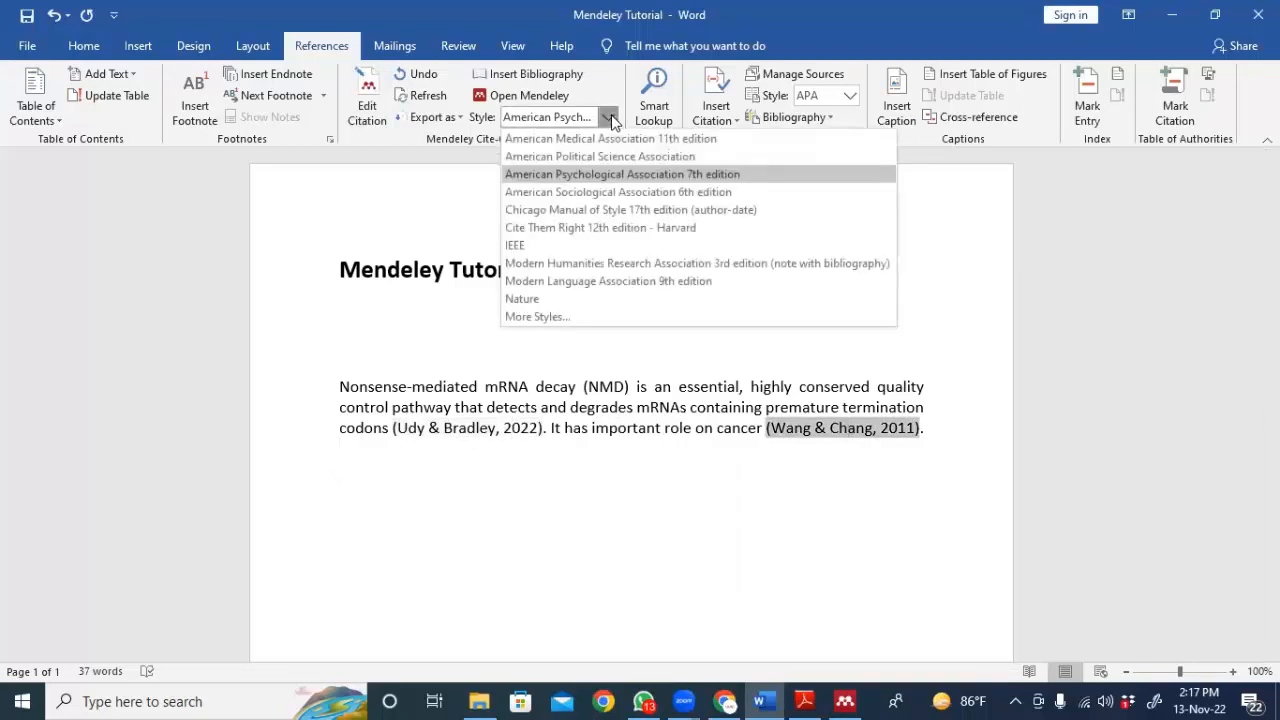
left_click(622, 247)
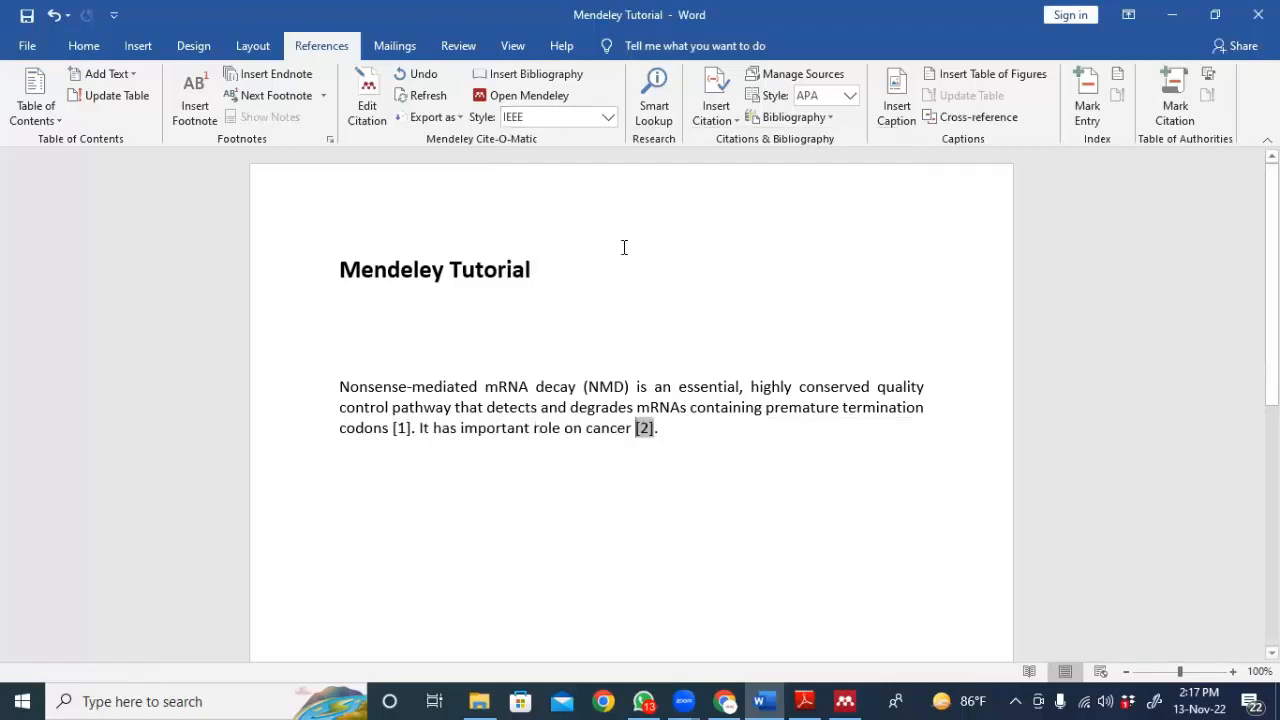
left_click(607, 116)
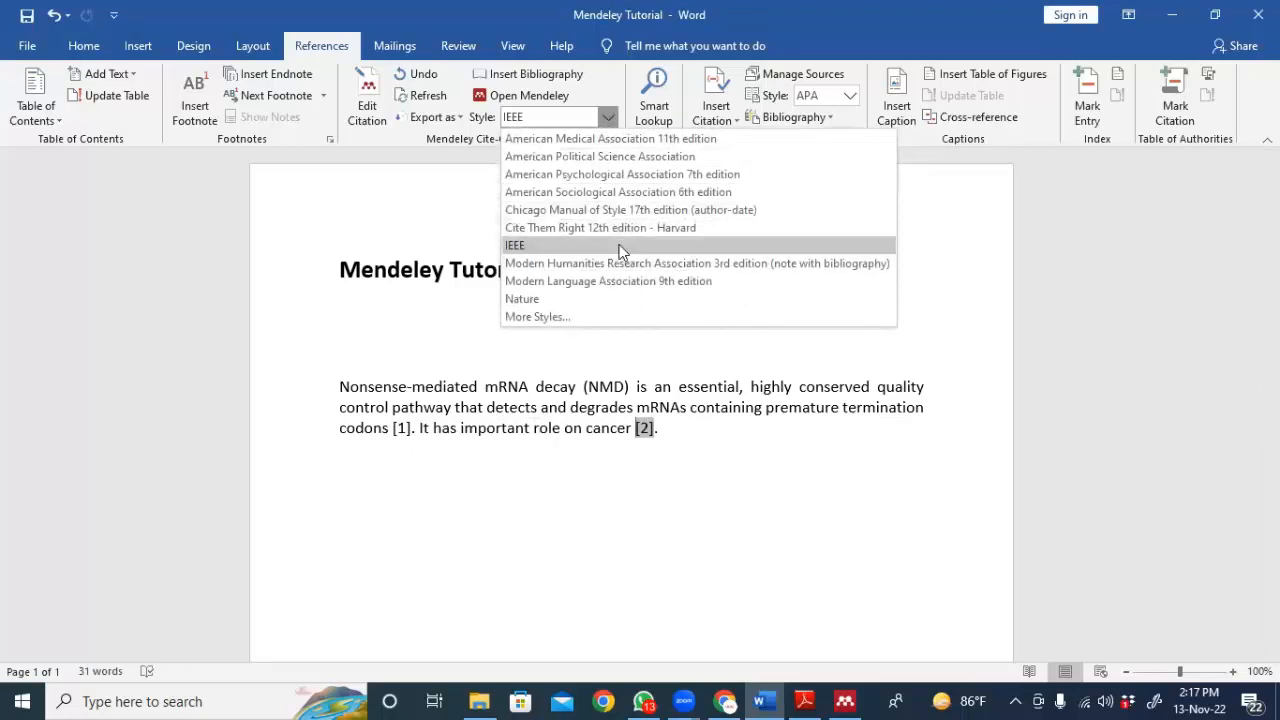
left_click(655, 175)
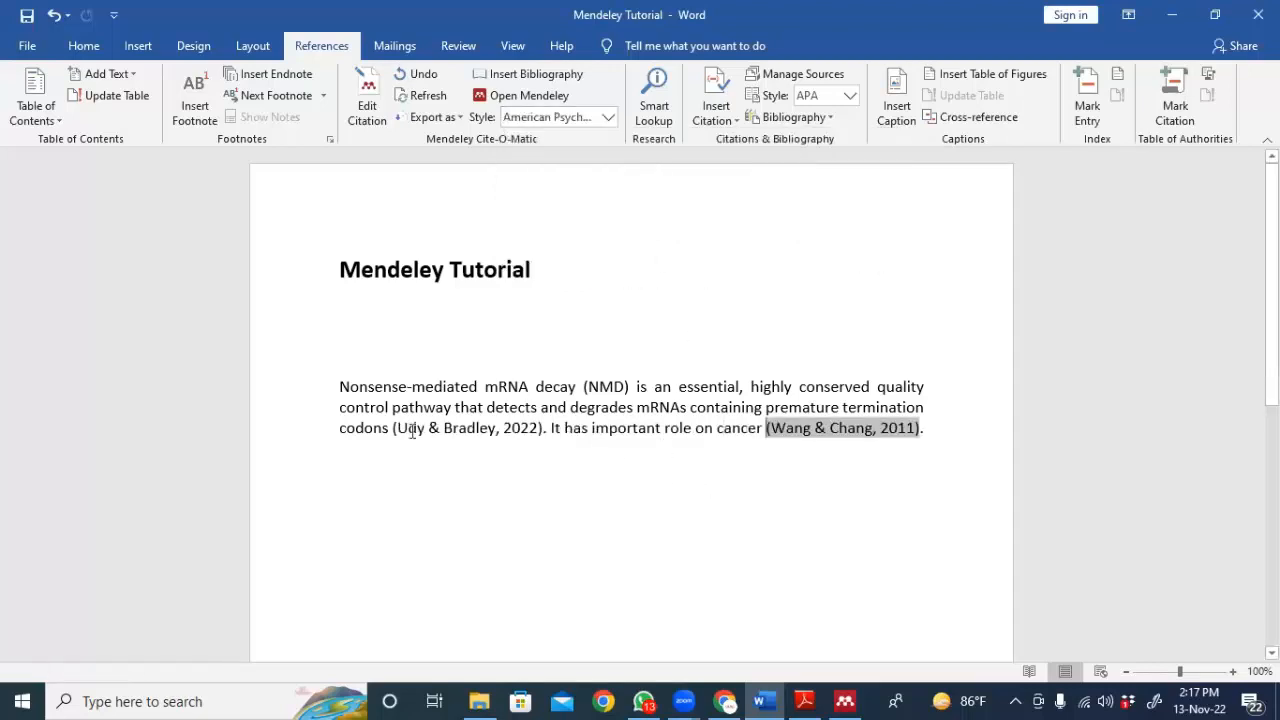
Insert the Mendeley bibliography on a new line below the paragraph, with American Psychological Association 7th edition selected as the citation style.
left_click(937, 430)
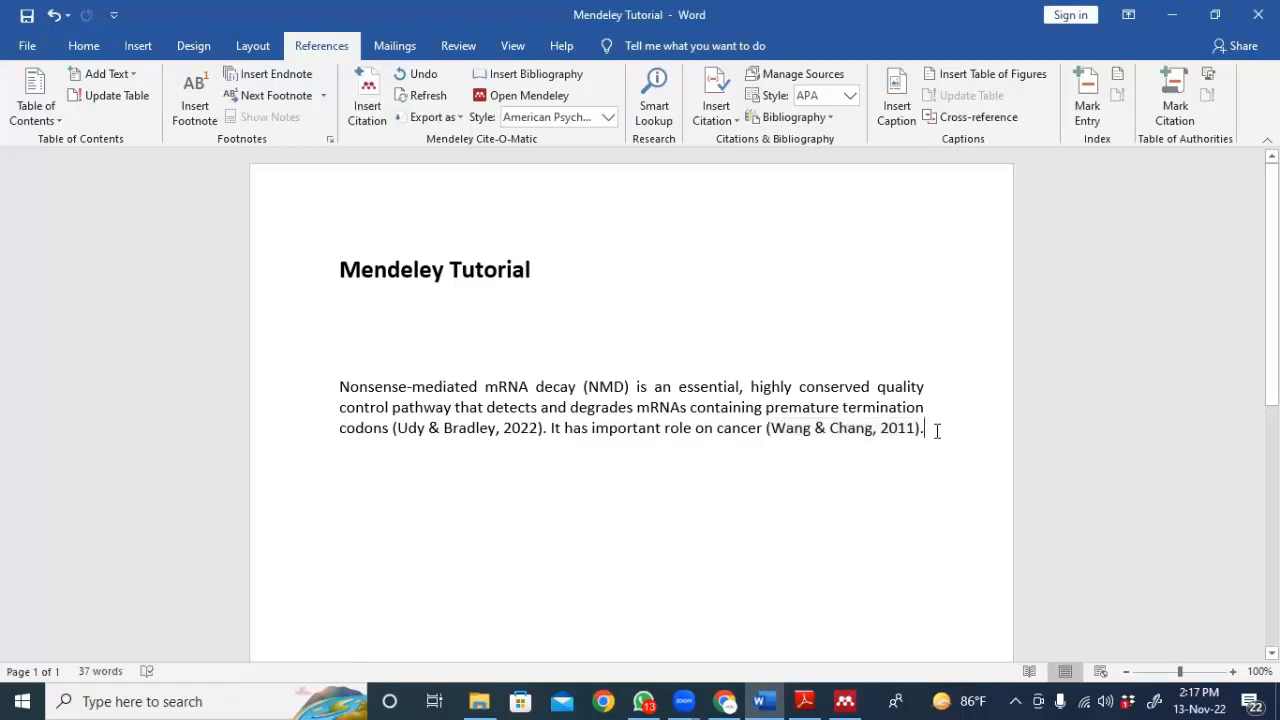
key("Return")
left_click(538, 82)
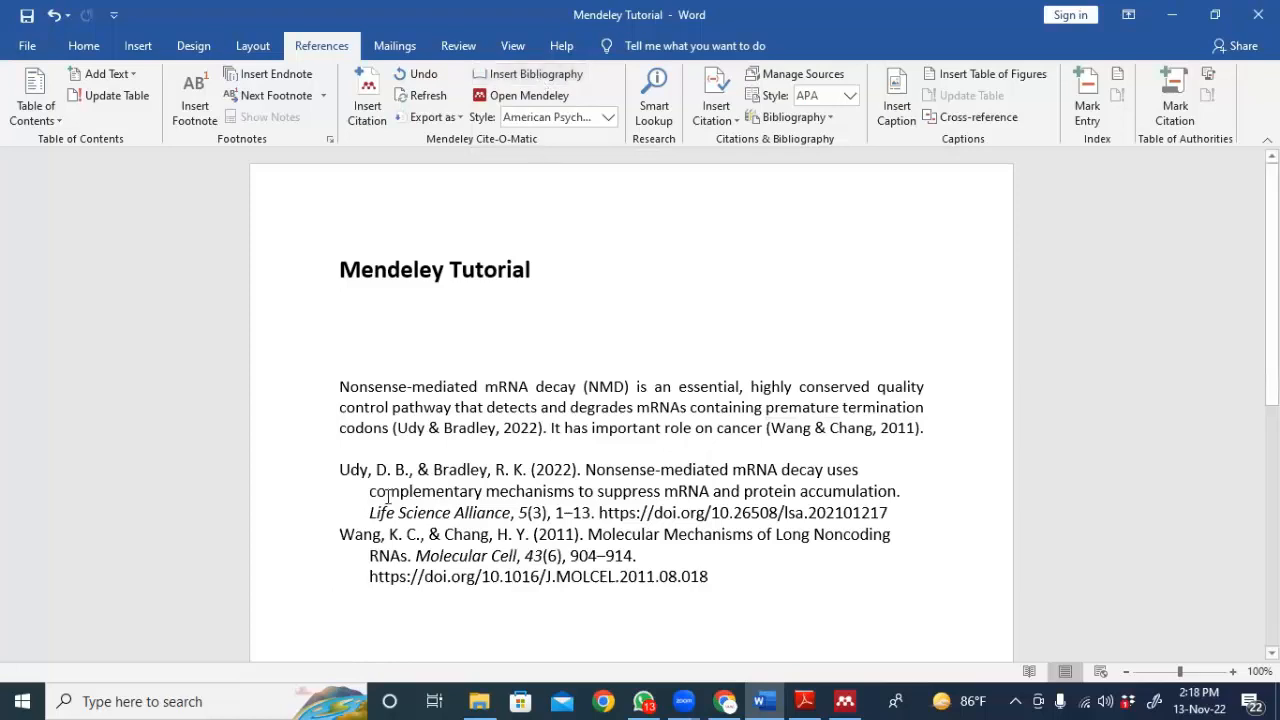
left_click_drag(341, 469, 626, 546)
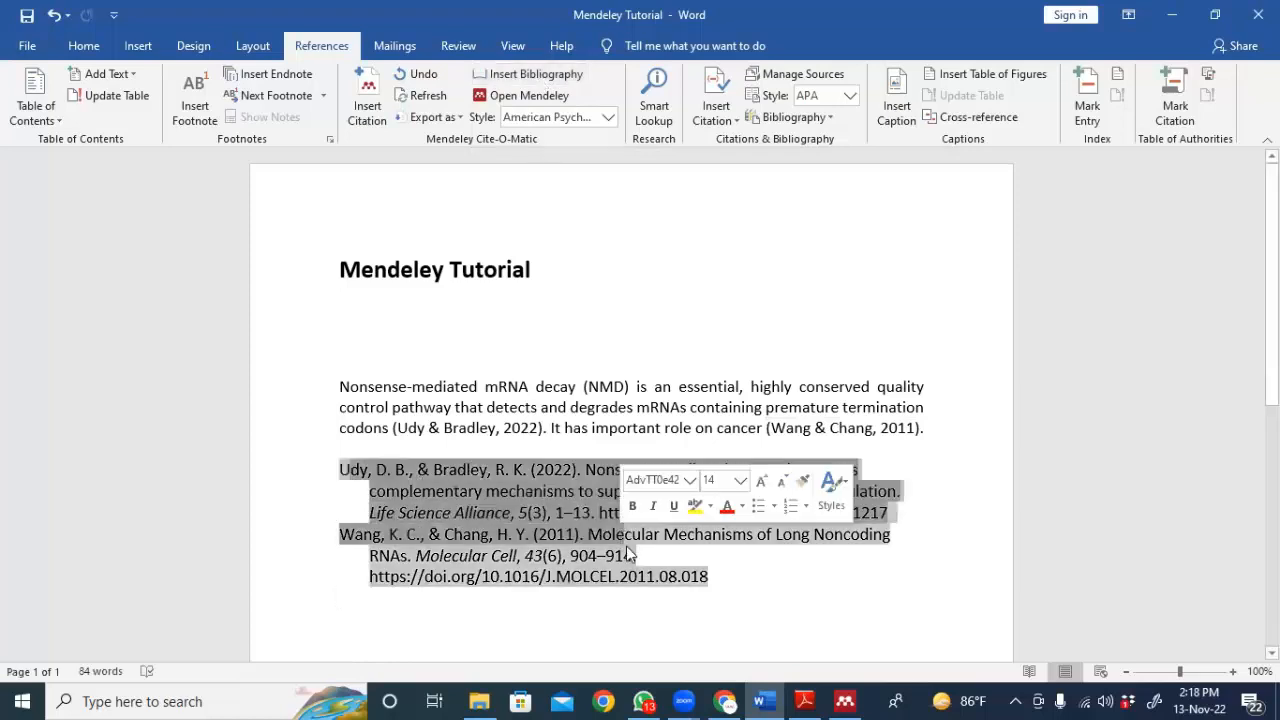
left_click(728, 592)
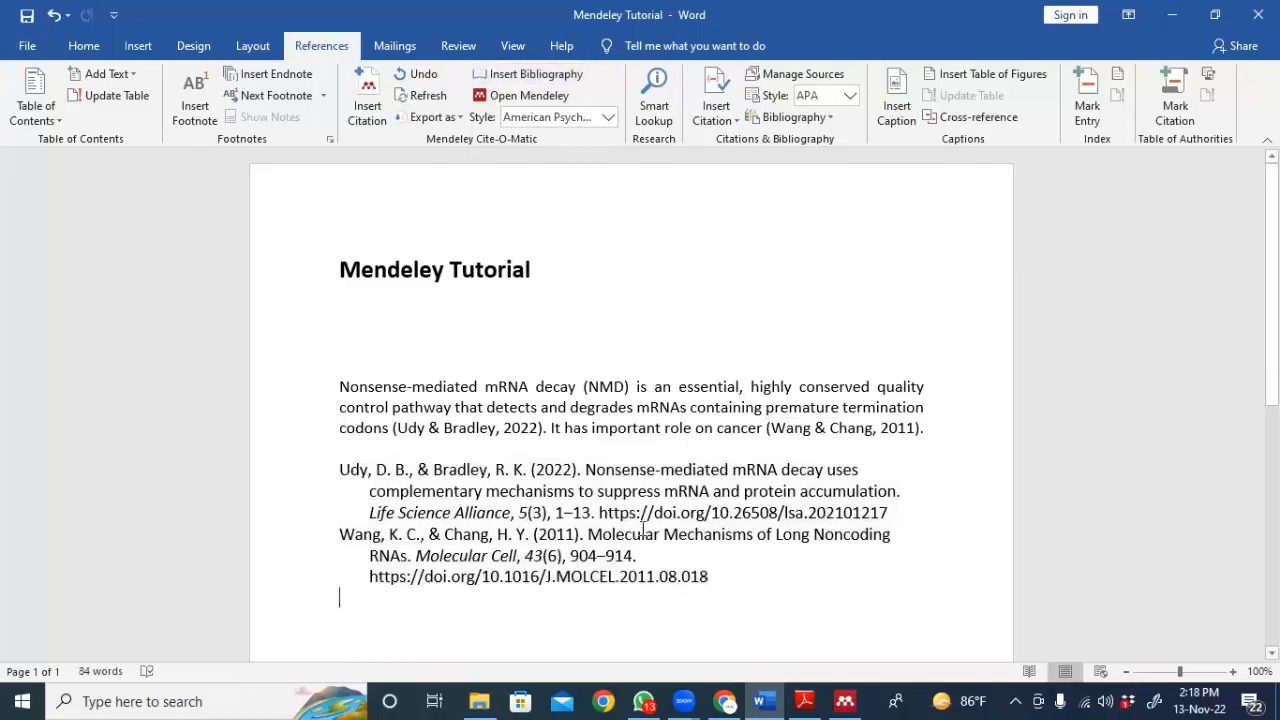
left_click(609, 116)
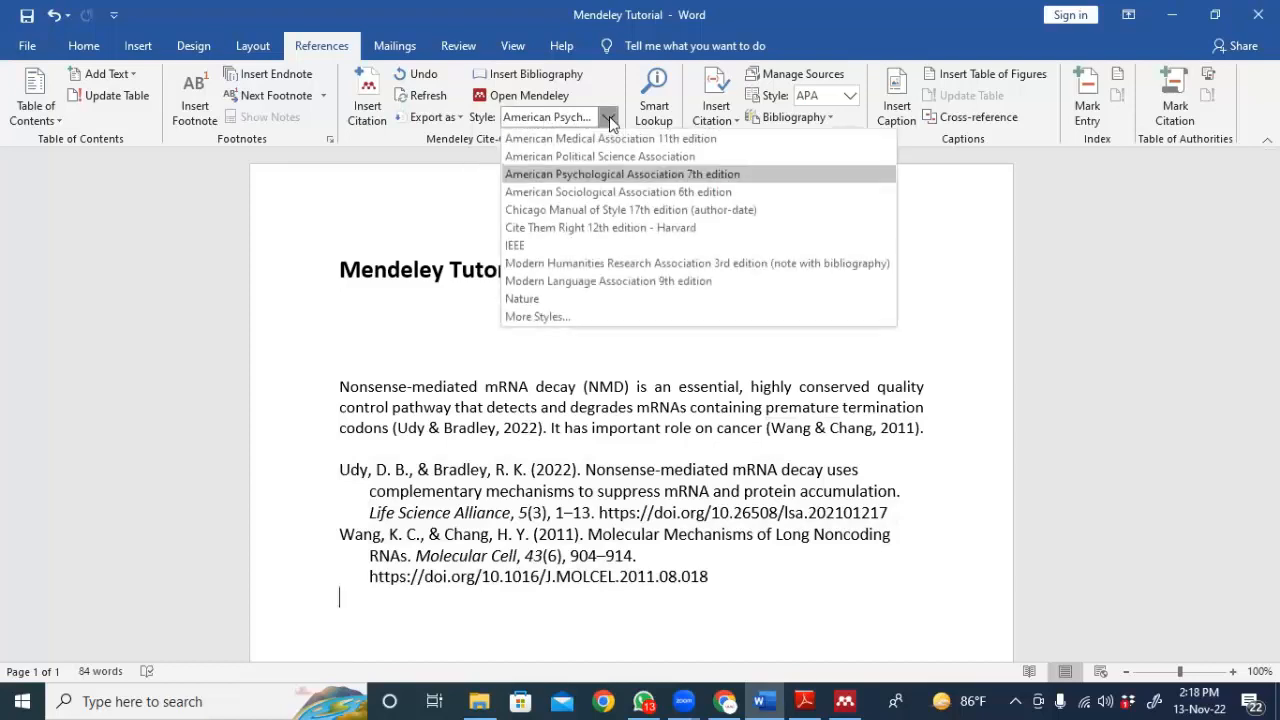
left_click(611, 174)
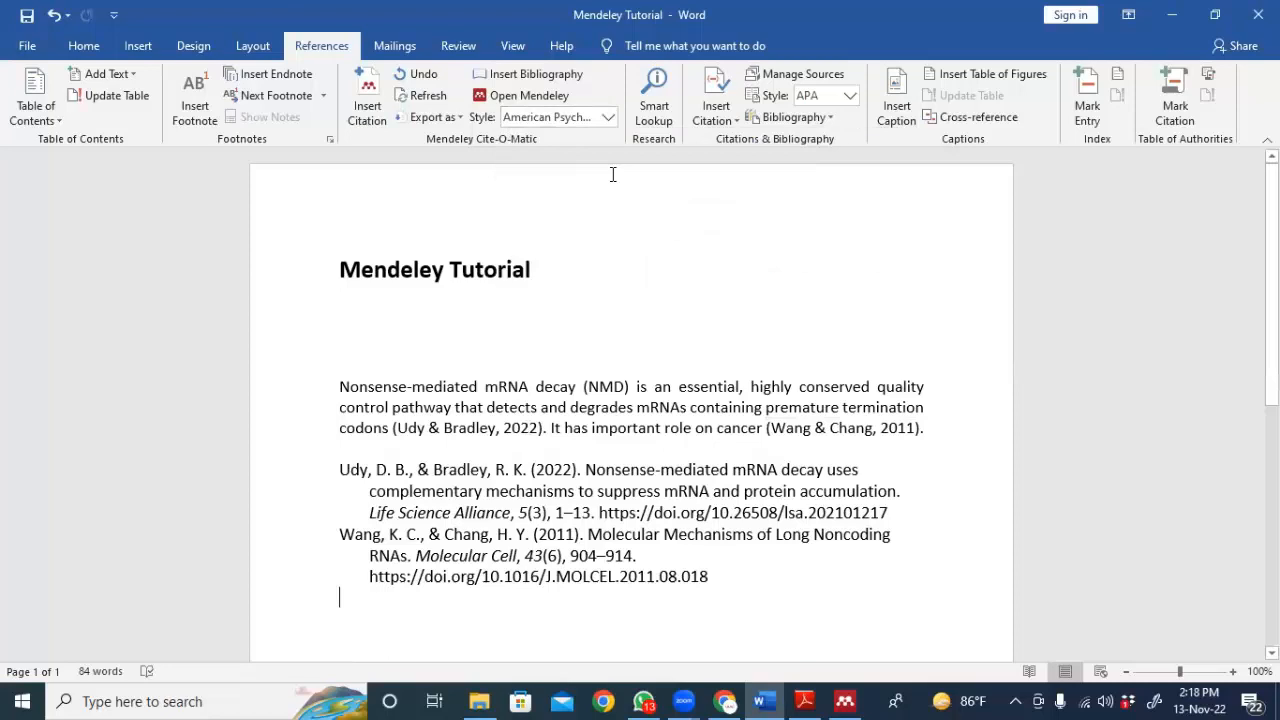